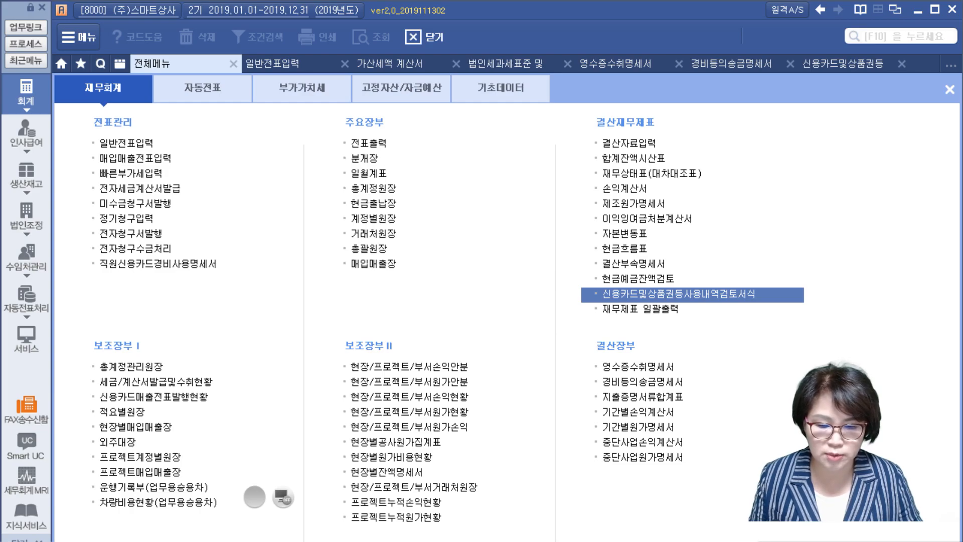
Step: Open the 합계잔액시산표 for December 31, 2019 and check the debit balance of 외상매출금
click(629, 158)
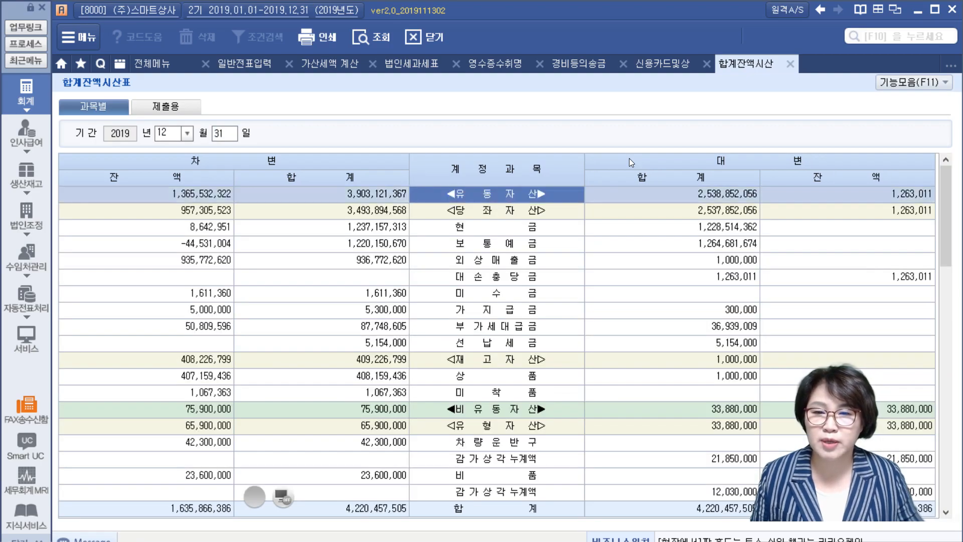
click(152, 261)
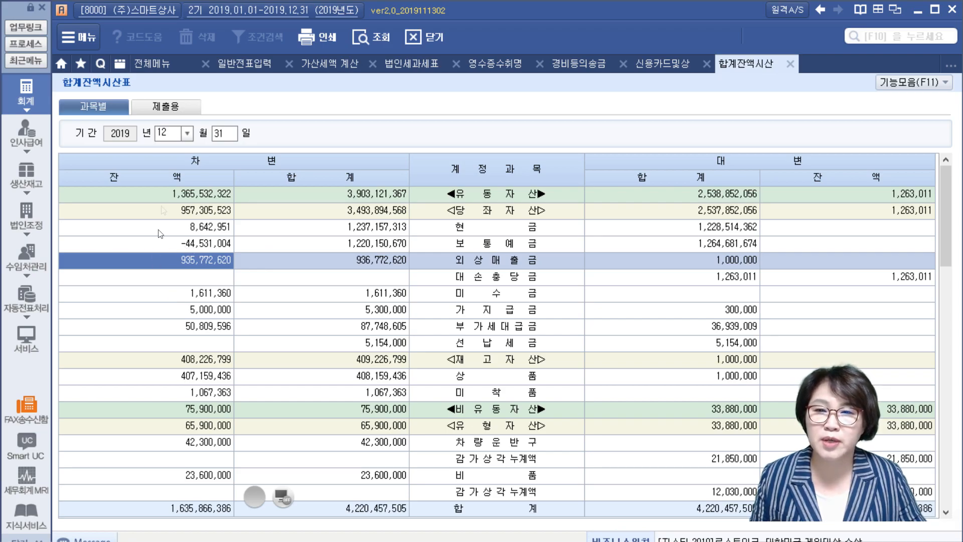
Step: Open the 거래처원장 and set the period to January 1 through December 31, 2019 with account 108 외상매출금
click(149, 62)
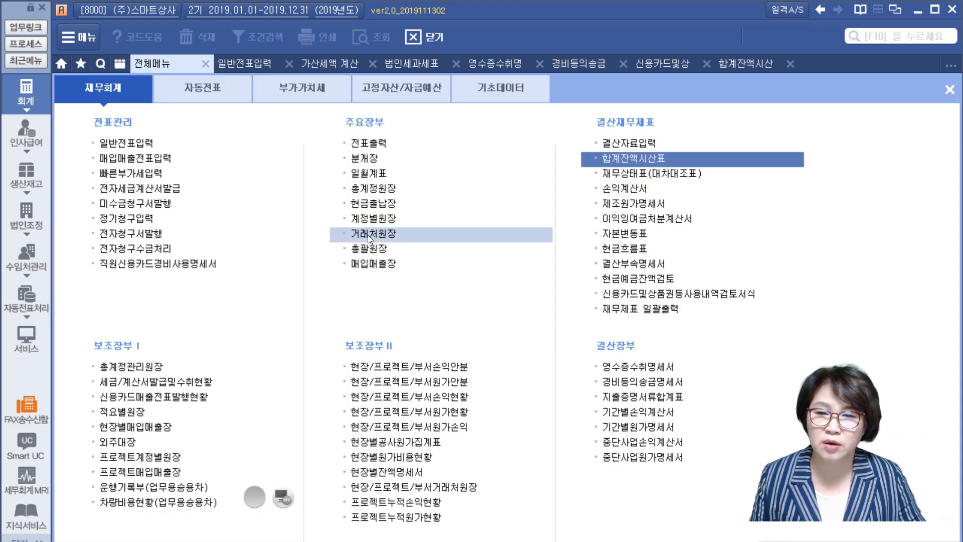
click(368, 233)
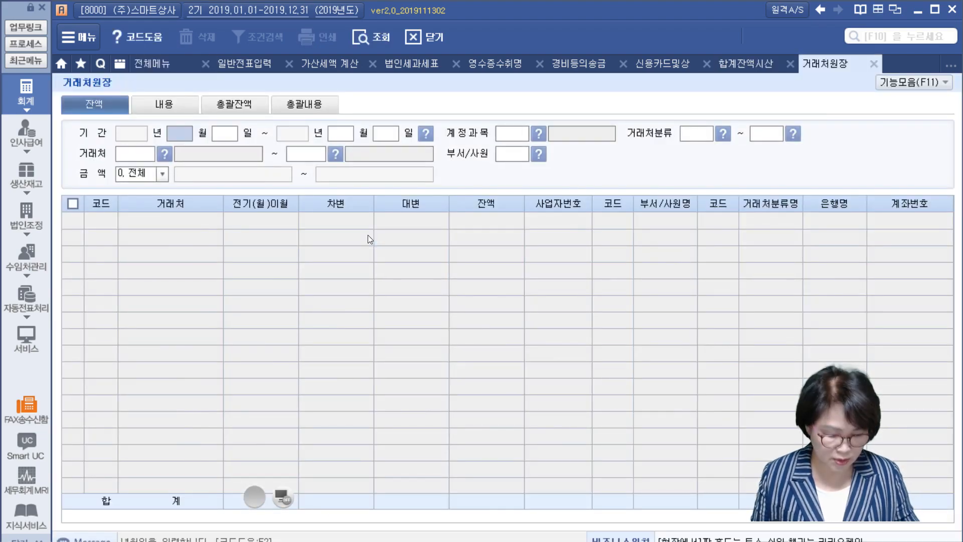
key(Return)
key(Return)
key(Return)
key(Return)
text(108)
key(Return)
key(Return)
key(Return)
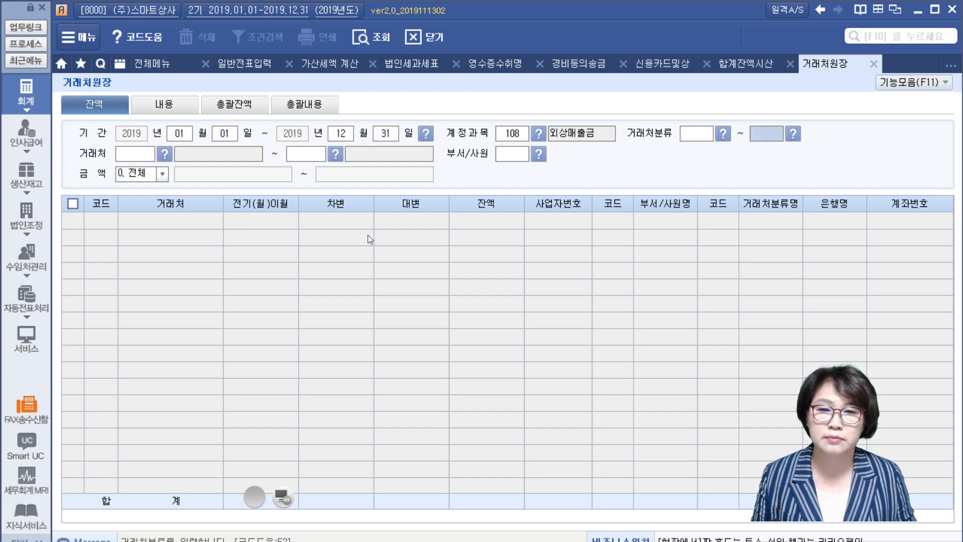
Step: Set the customer range from the first to the last customer with amount option 전체 and run the balance query
text(101)
key(Return)
key(Return)
key(Return)
key(Return)
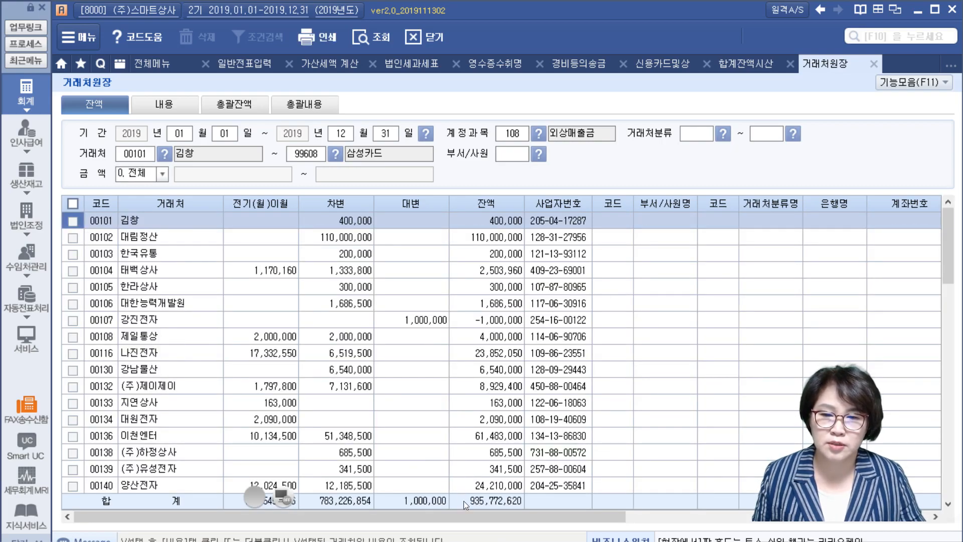
Step: Compare the total customer balance in the 거래처원장 with the 외상매출금 balance in the 합계잔액시산표
click(494, 423)
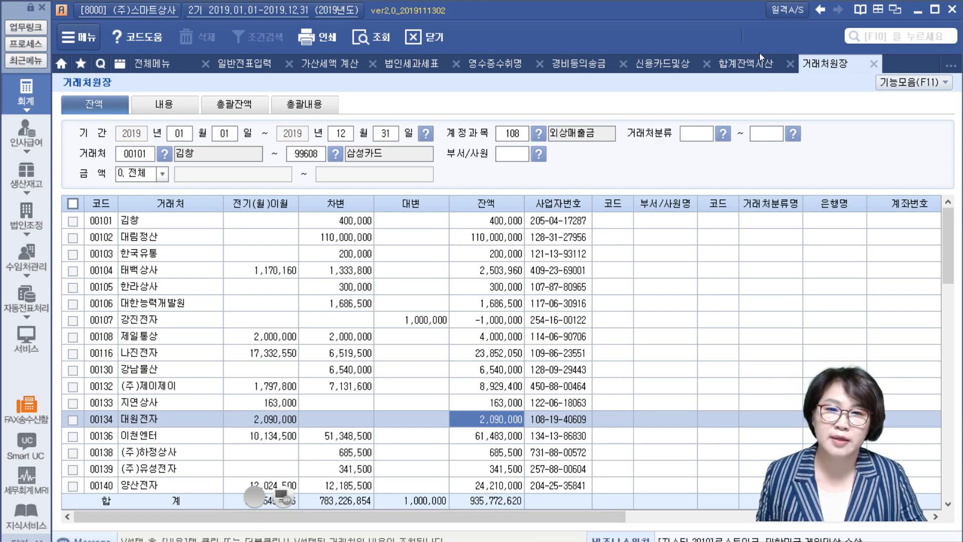
click(737, 64)
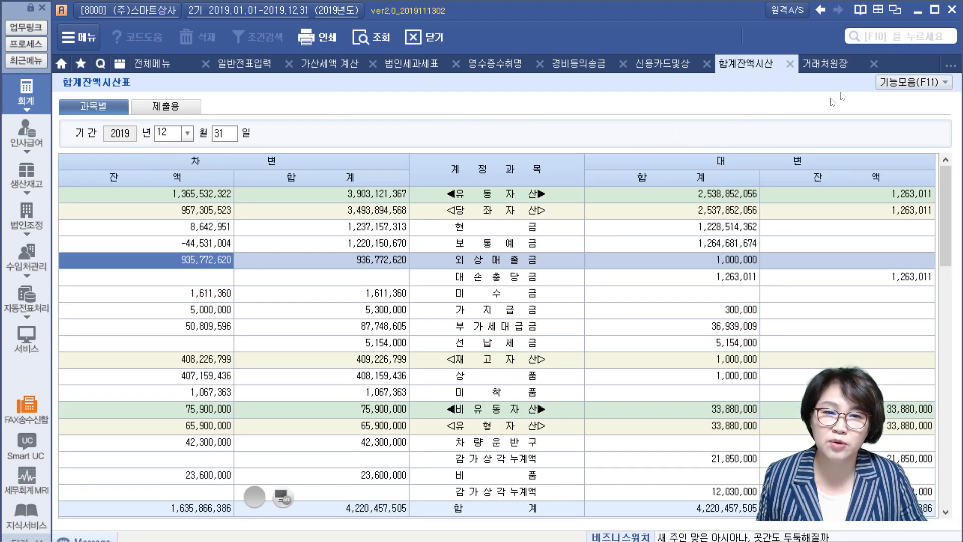
click(825, 64)
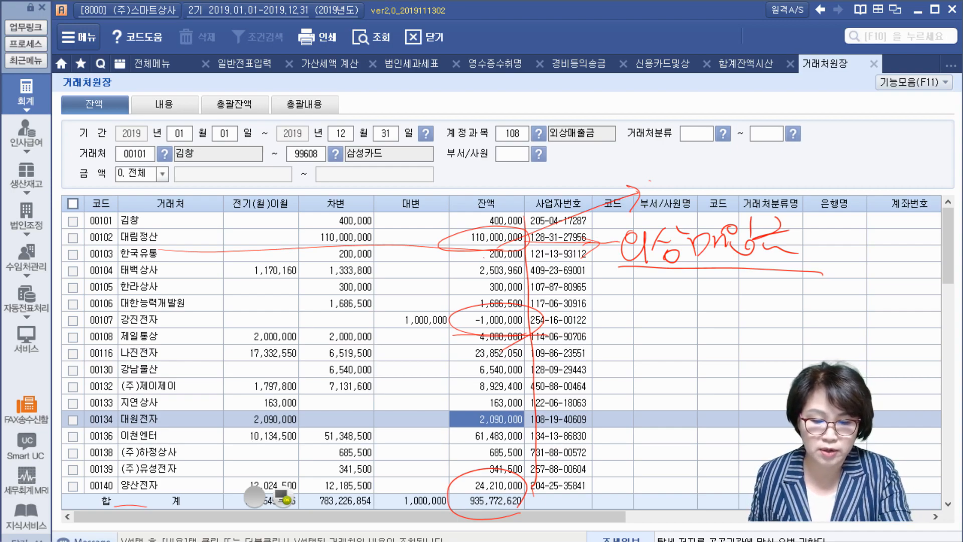
drag(184, 252, 224, 251)
mouse_move(174, 271)
mouse_down()
mouse_move(214, 268)
mouse_move(203, 287)
mouse_up()
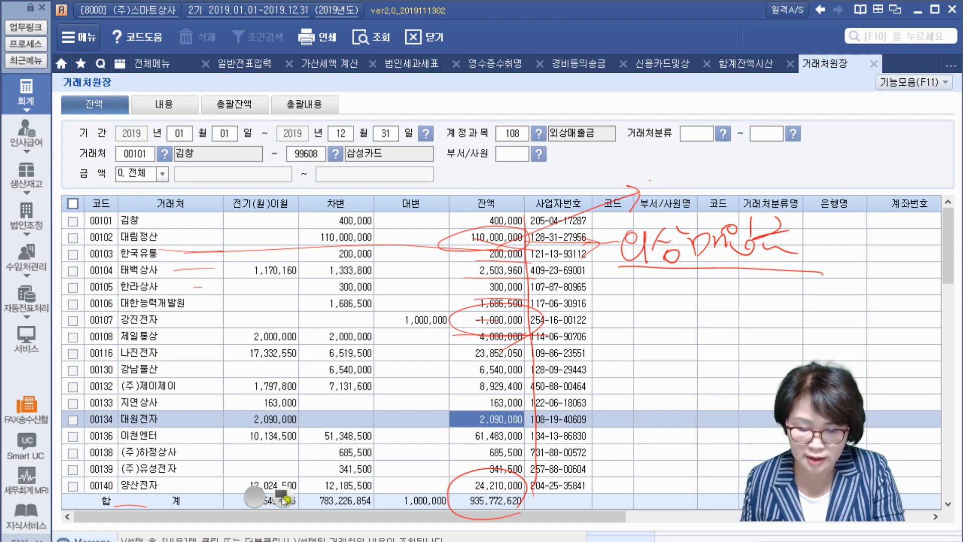
click(282, 499)
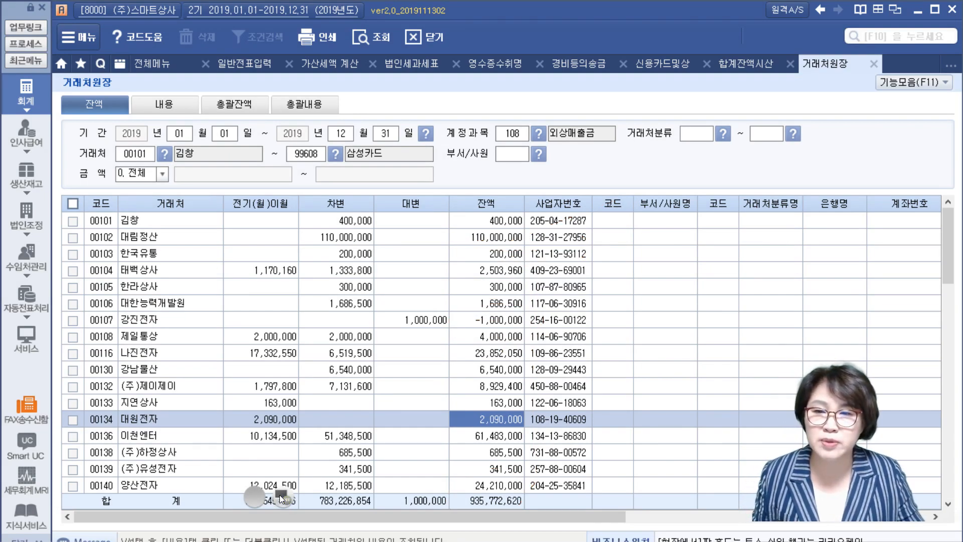
Step: Review the carried-forward, debit, credit and balance amounts of every customer in the 외상매출금 list
click(238, 269)
scroll(245, 281, down, 3)
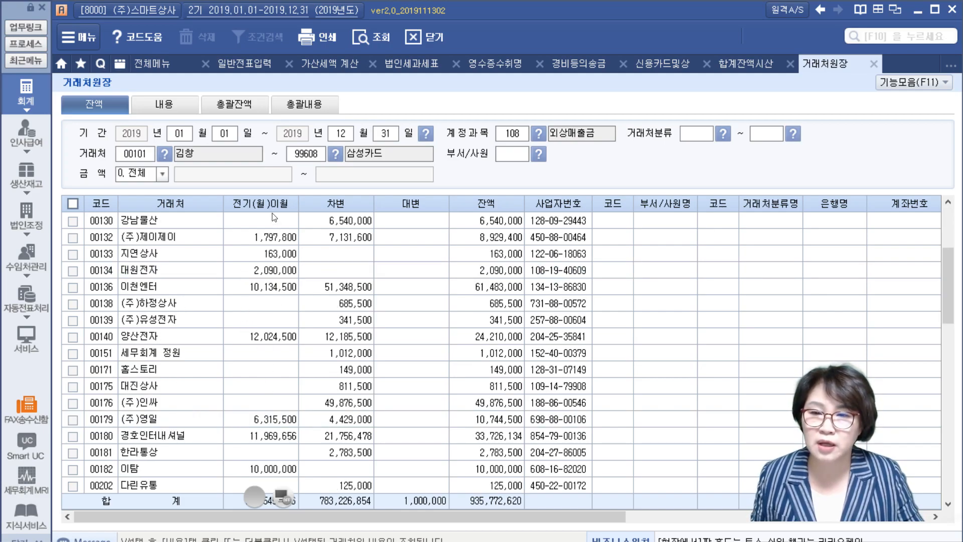
click(251, 424)
scroll(251, 426, down, 9)
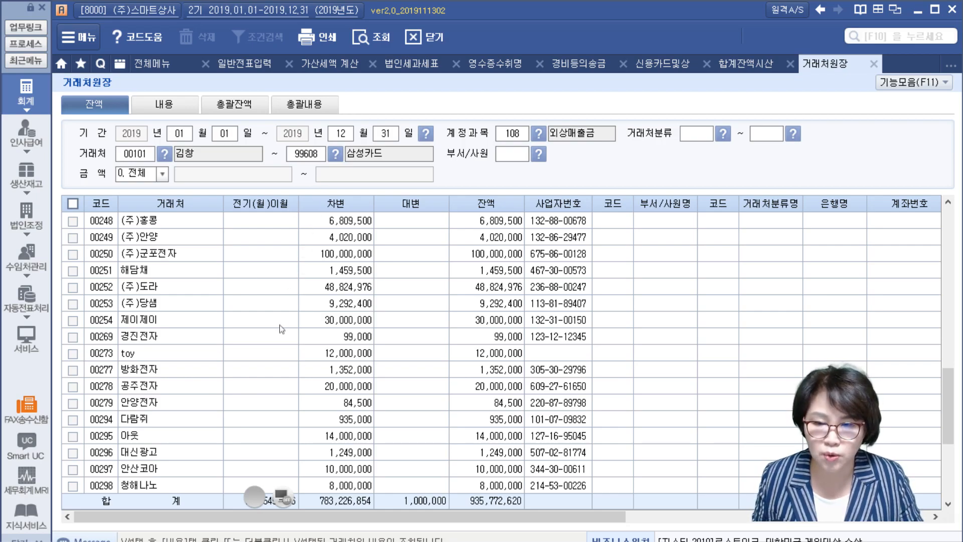
click(346, 286)
scroll(351, 301, up, 9)
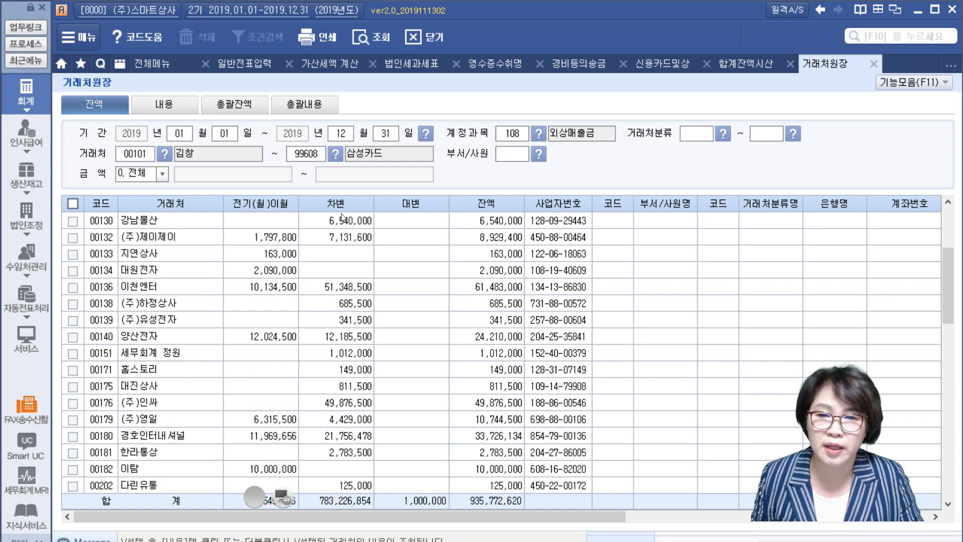
scroll(332, 325, down, 12)
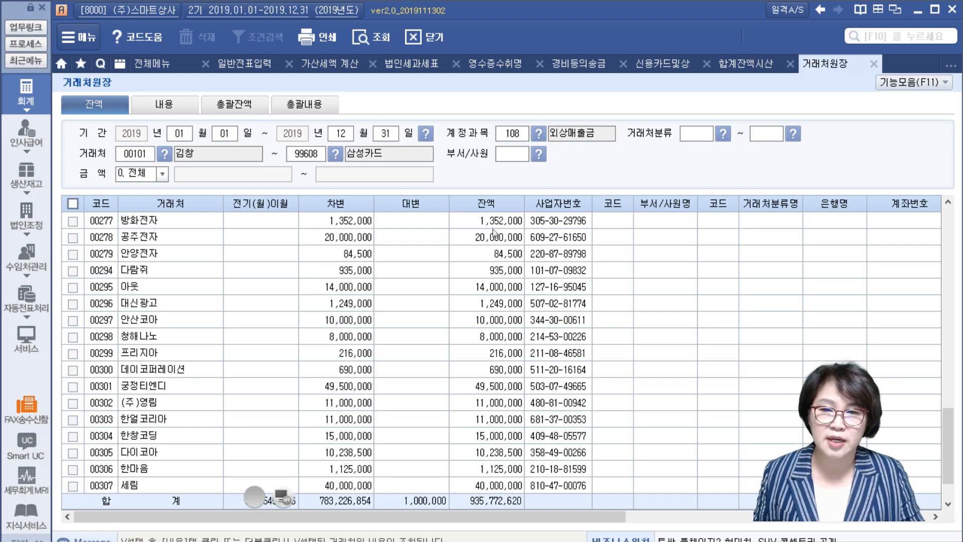
click(499, 486)
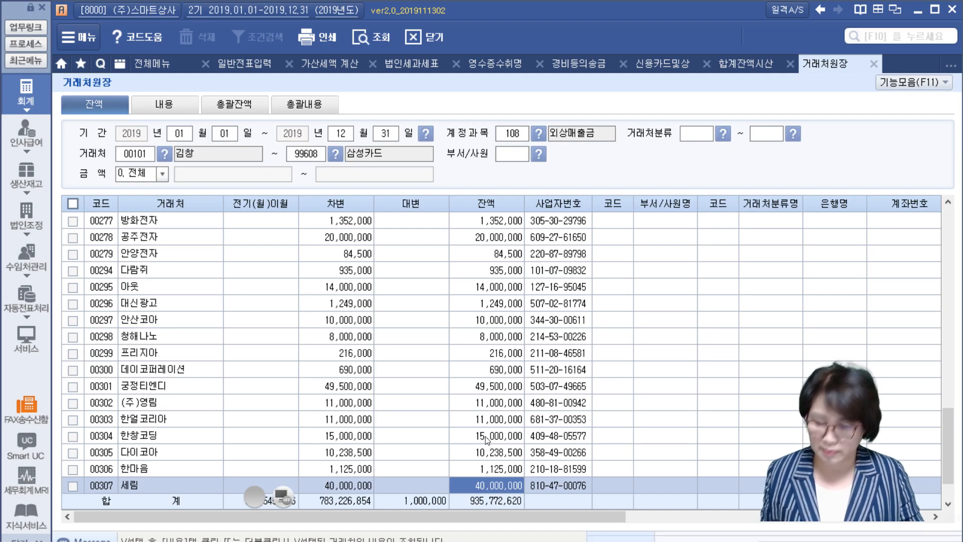
scroll(493, 409, down, 1)
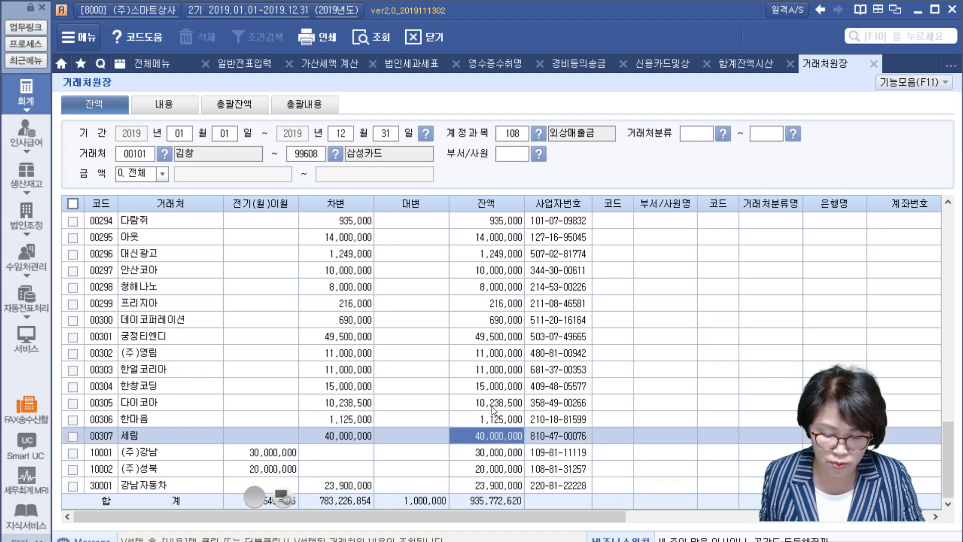
scroll(492, 408, up, 10)
scroll(492, 406, up, 4)
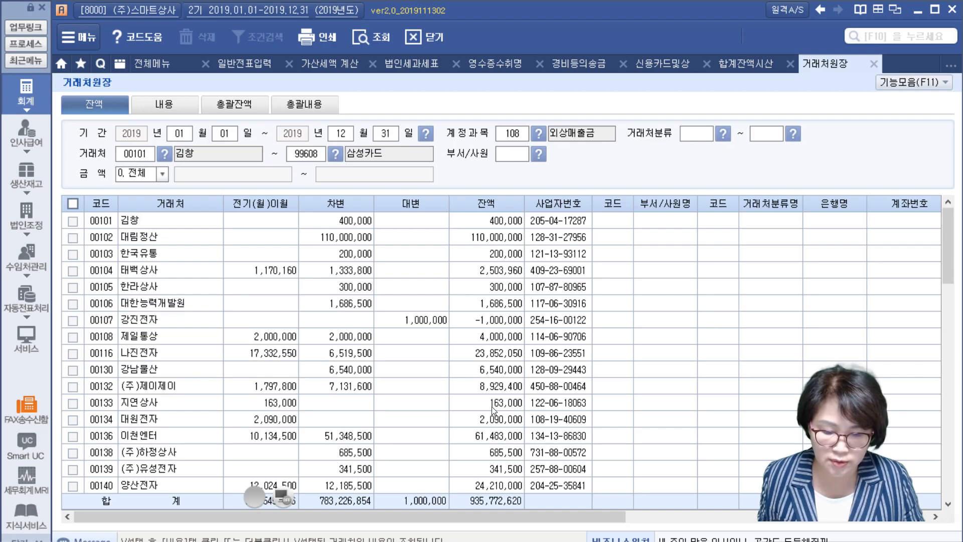
Step: Open the transaction details of 강진전자 and examine the description and credit amount of its 02-01 entry
click(397, 320)
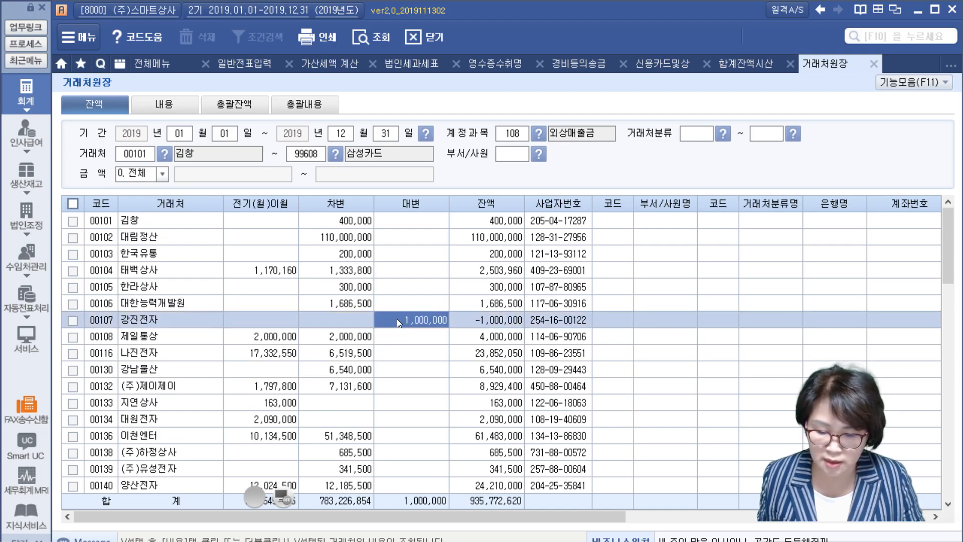
double_click(396, 320)
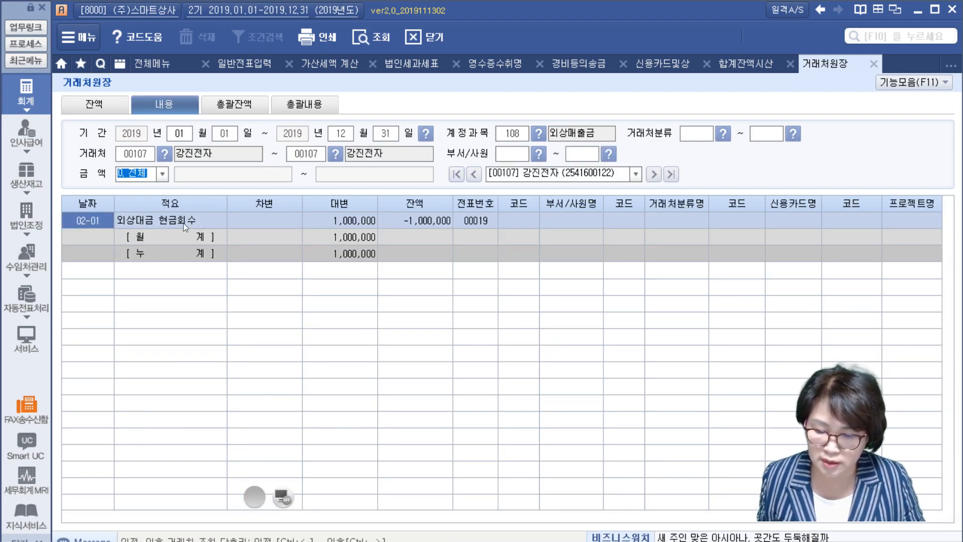
click(208, 218)
click(357, 223)
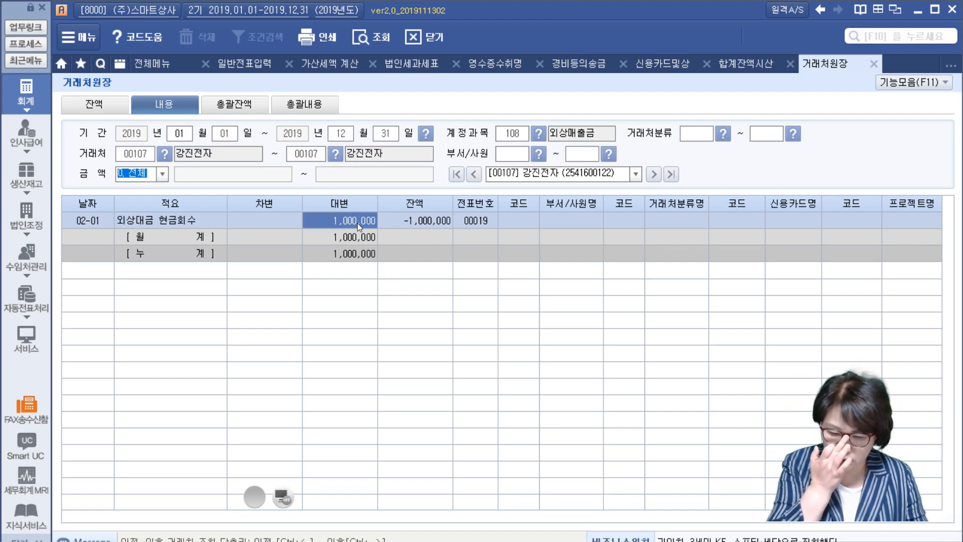
click(210, 138)
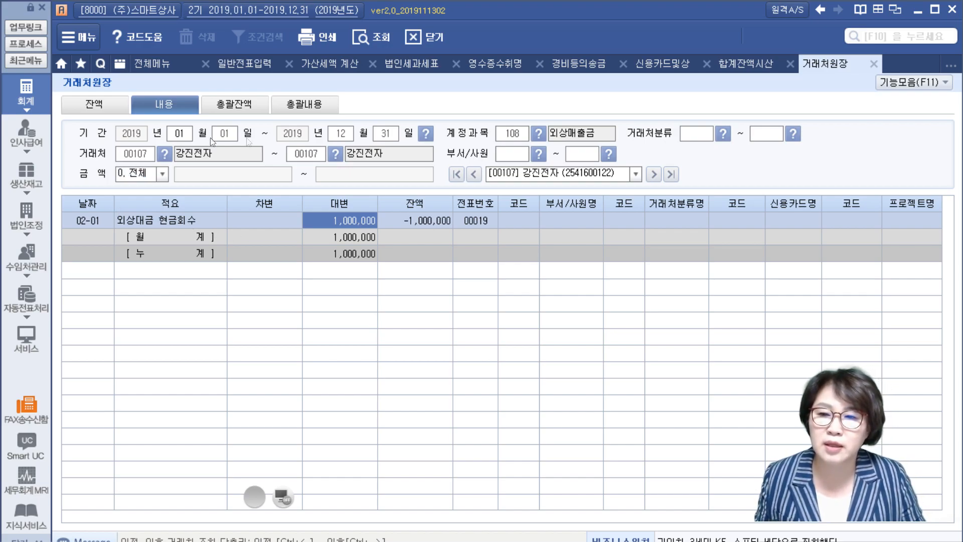
click(213, 220)
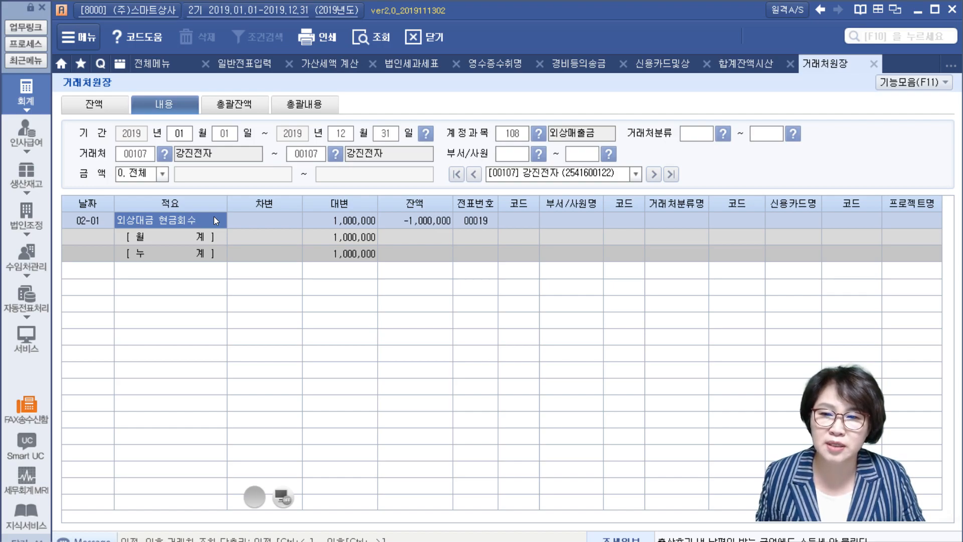
Step: Open the voucher behind the 외상대금 현금회수 entry and examine the entry's debit, credit and balance amounts
double_click(214, 219)
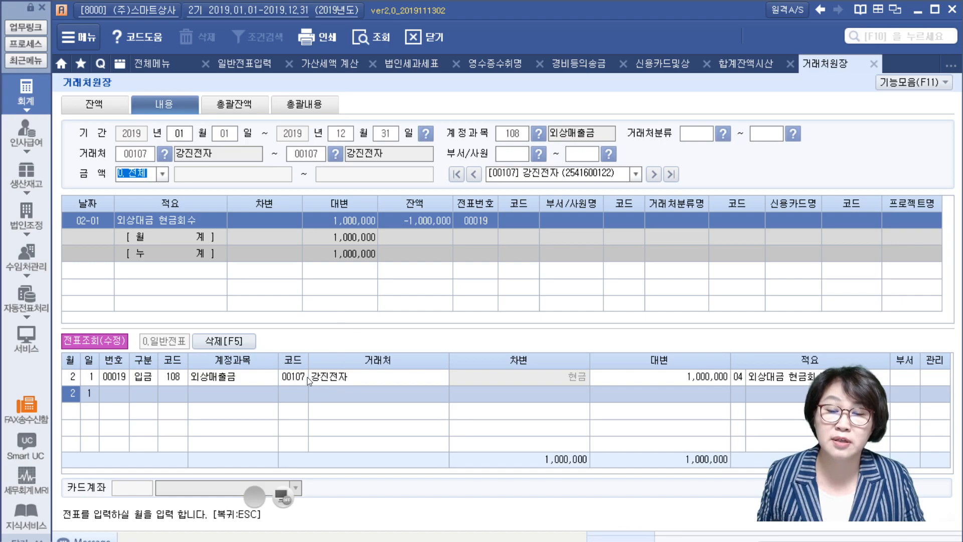
click(92, 125)
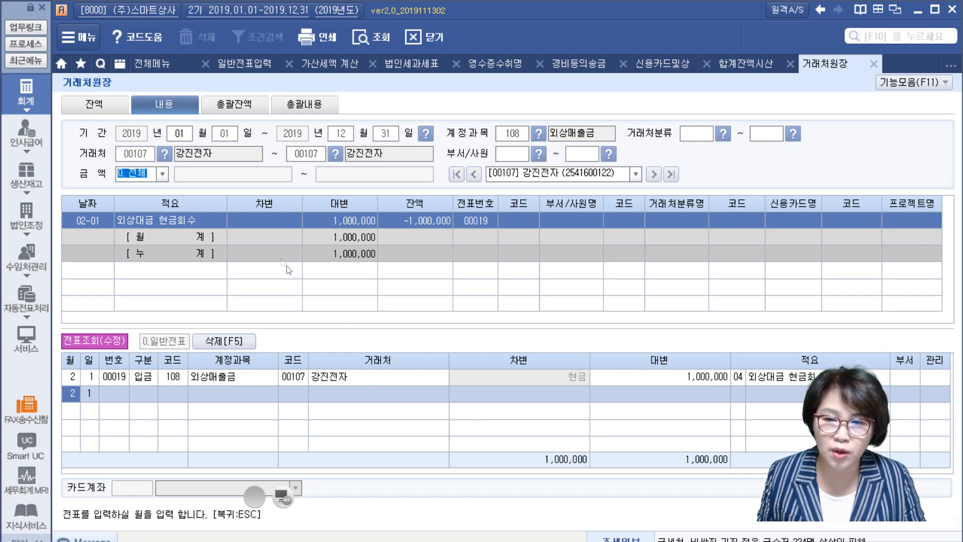
click(242, 220)
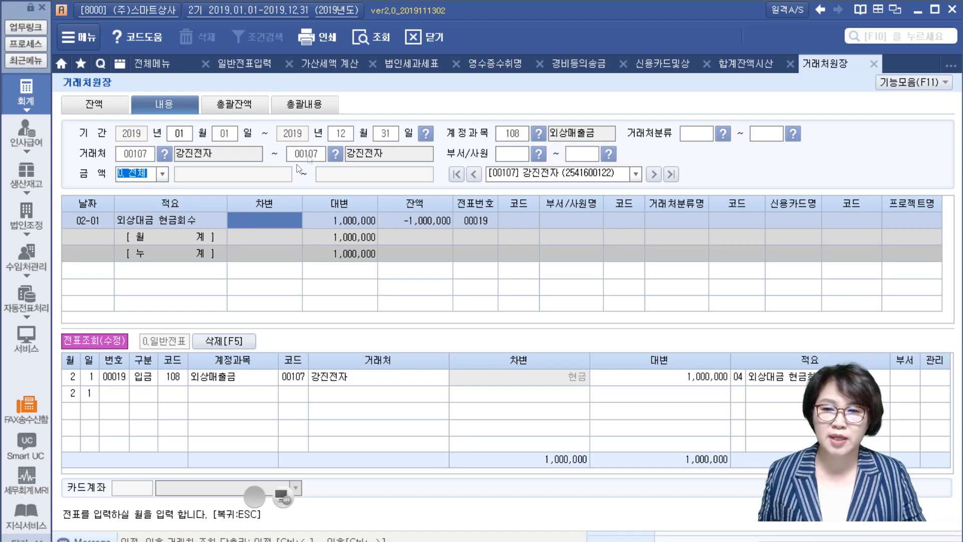
click(329, 219)
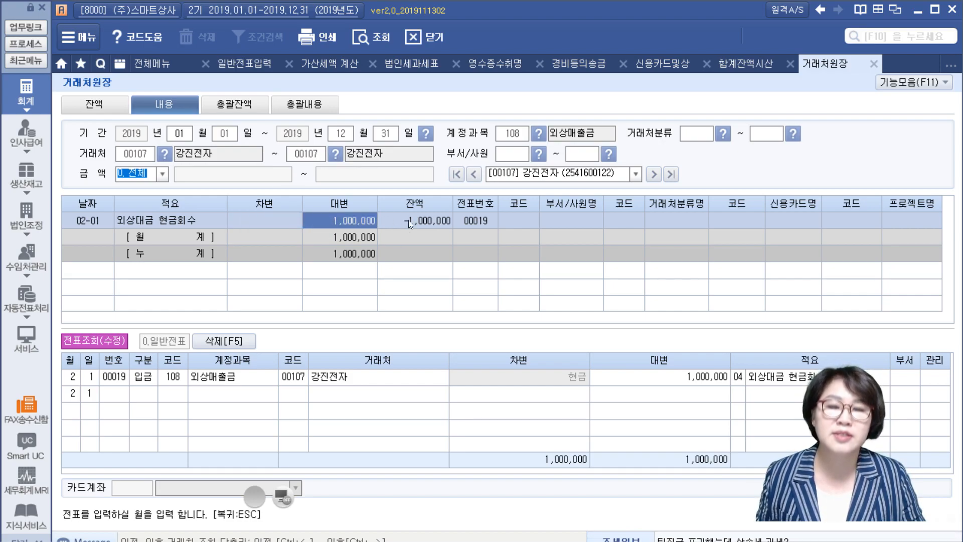
click(256, 223)
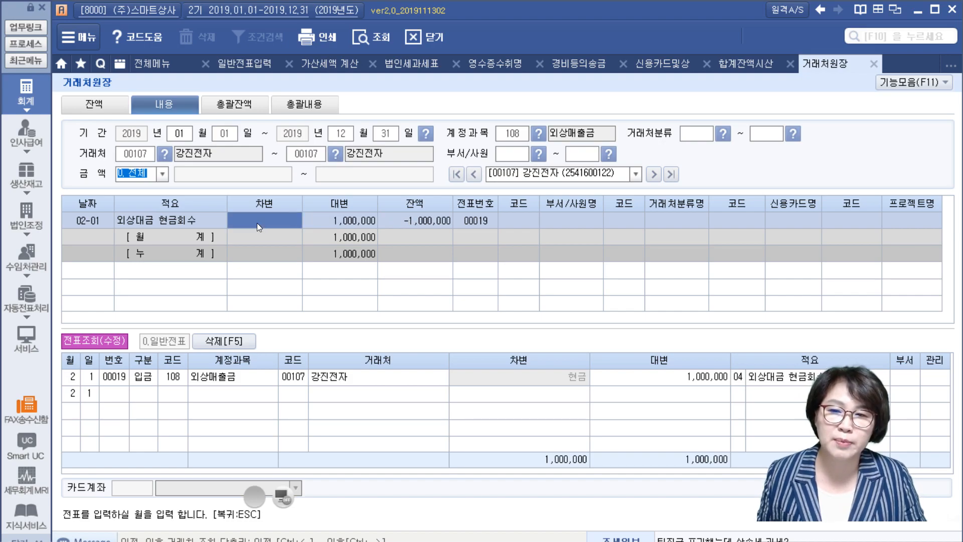
click(324, 227)
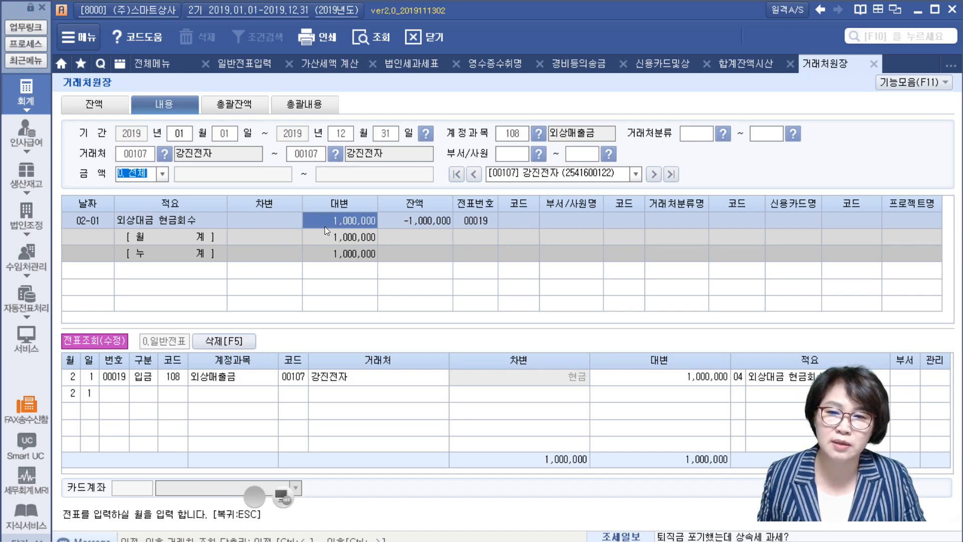
click(404, 222)
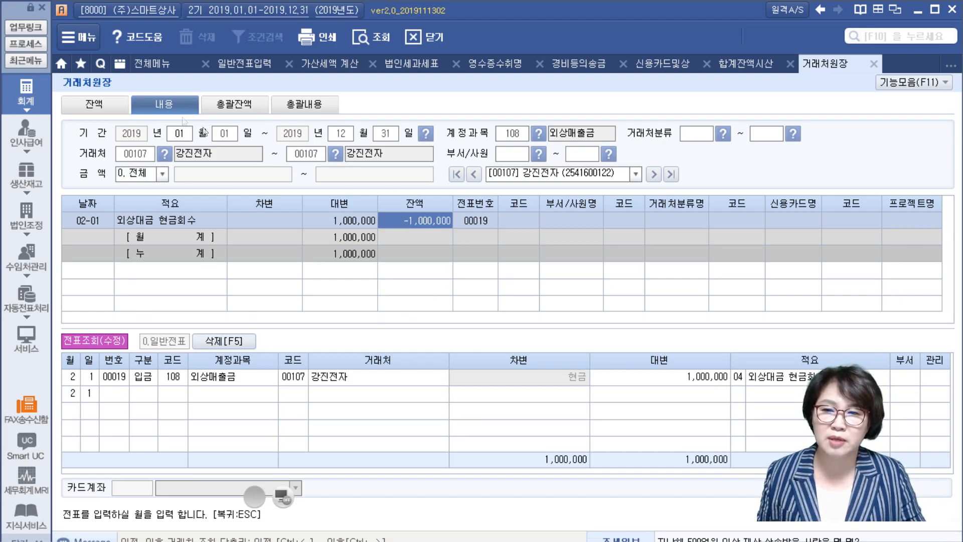
Step: Open 대림정산's transaction details from the customer balance list, and return to the list to compare 강진전자 and 태백상사
click(108, 108)
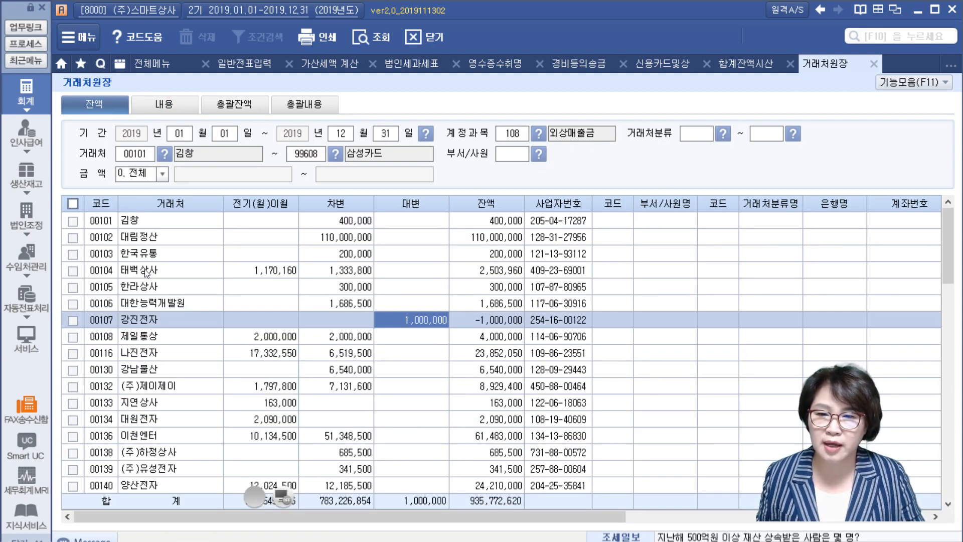
double_click(175, 236)
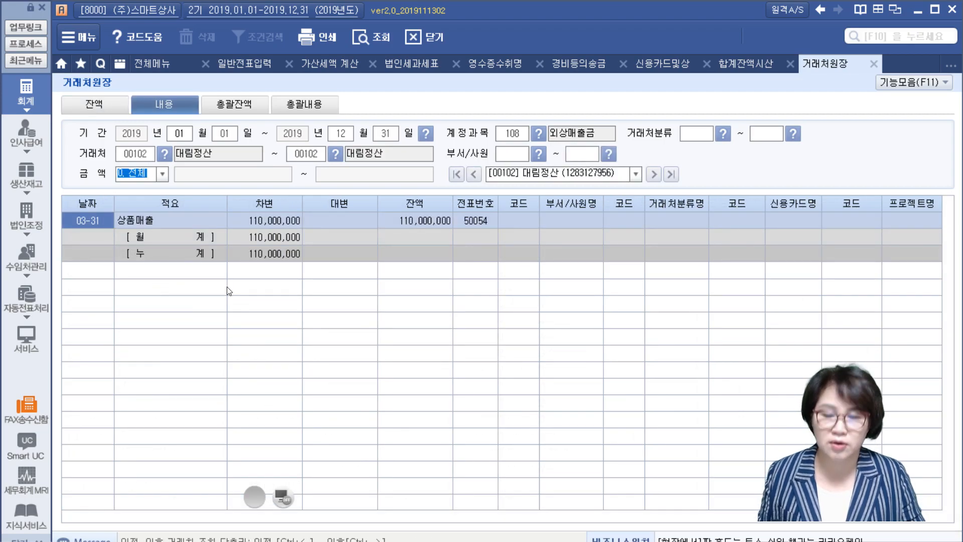
click(84, 104)
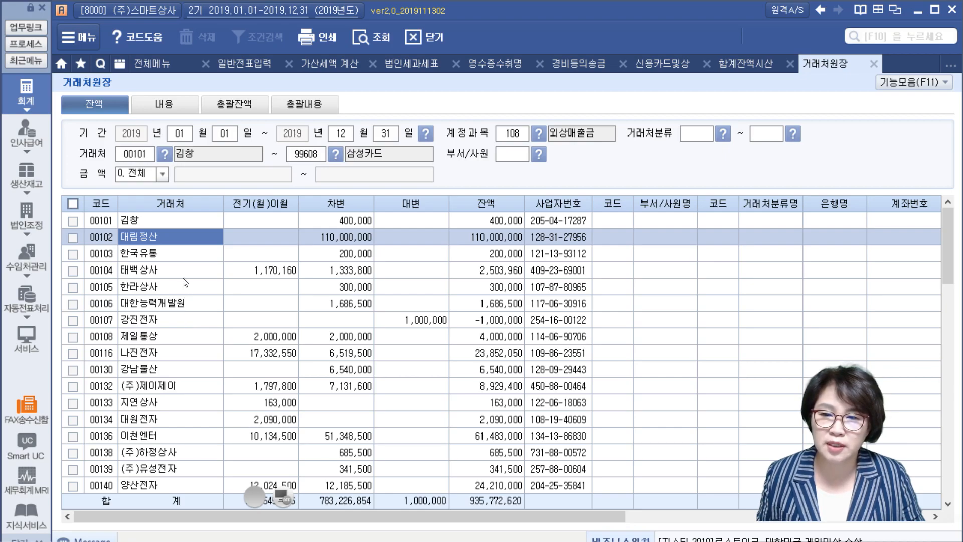
click(194, 321)
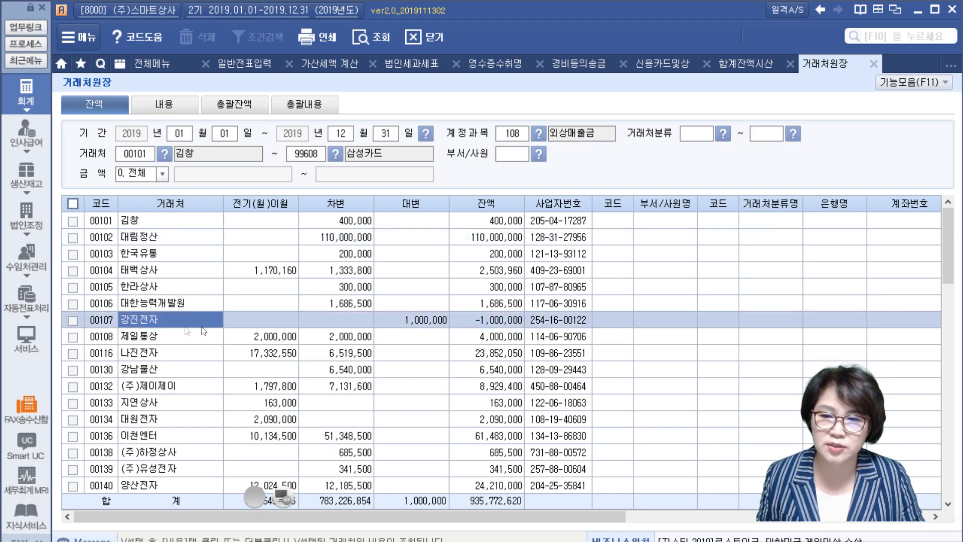
click(181, 273)
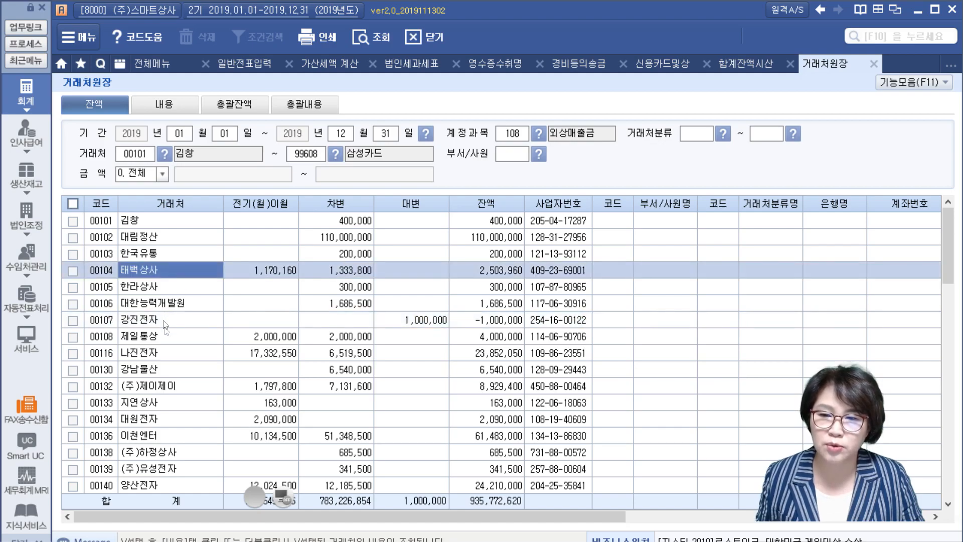
Step: Reassign the 02-01 외상대금 현금회수 voucher in 강진전자's transaction details to customer 00104 태백상사
double_click(192, 320)
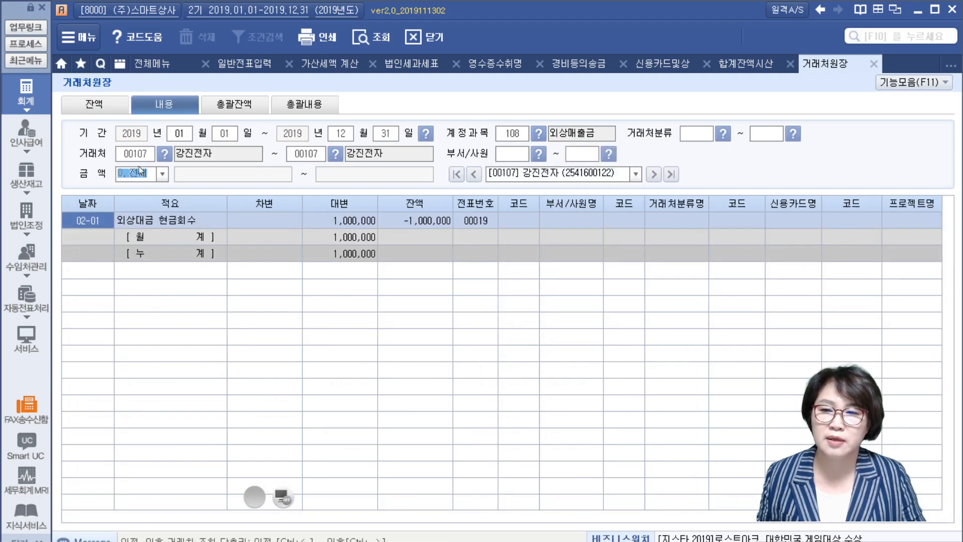
click(202, 224)
double_click(201, 223)
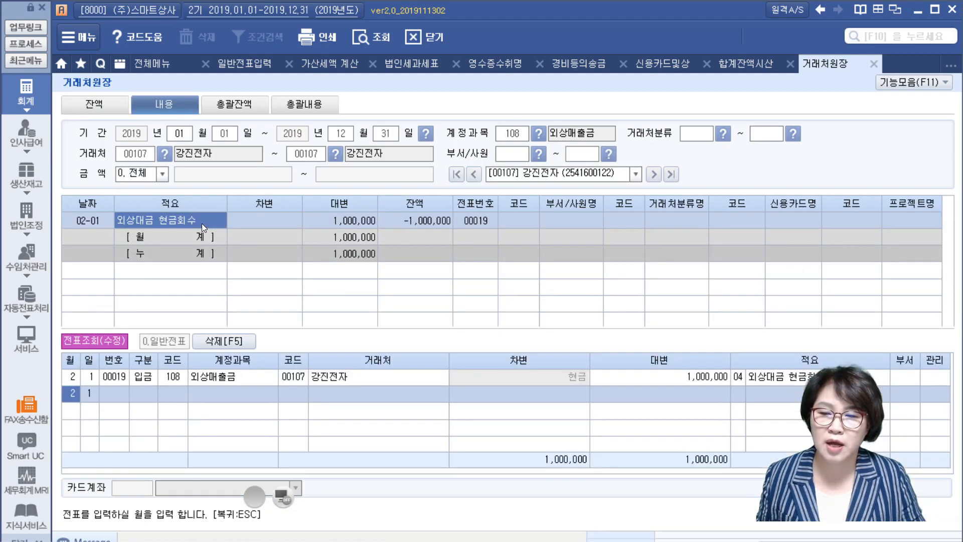
click(290, 376)
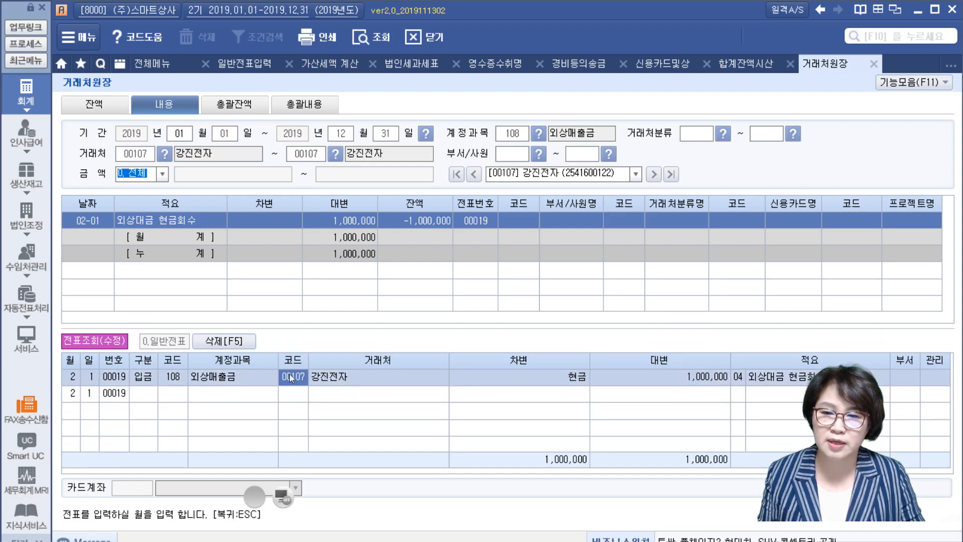
key(F2)
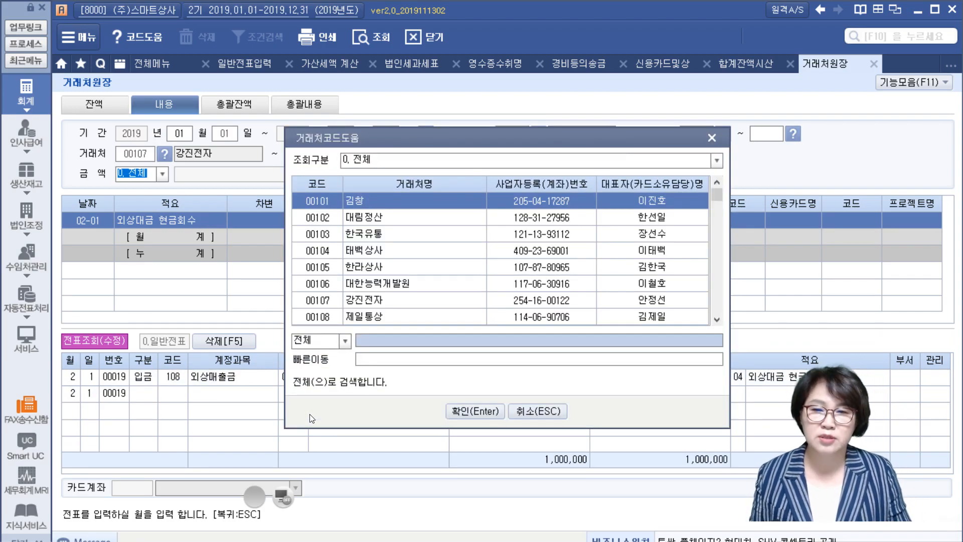
key(Down)
key(Down)
key(Down)
key(Return)
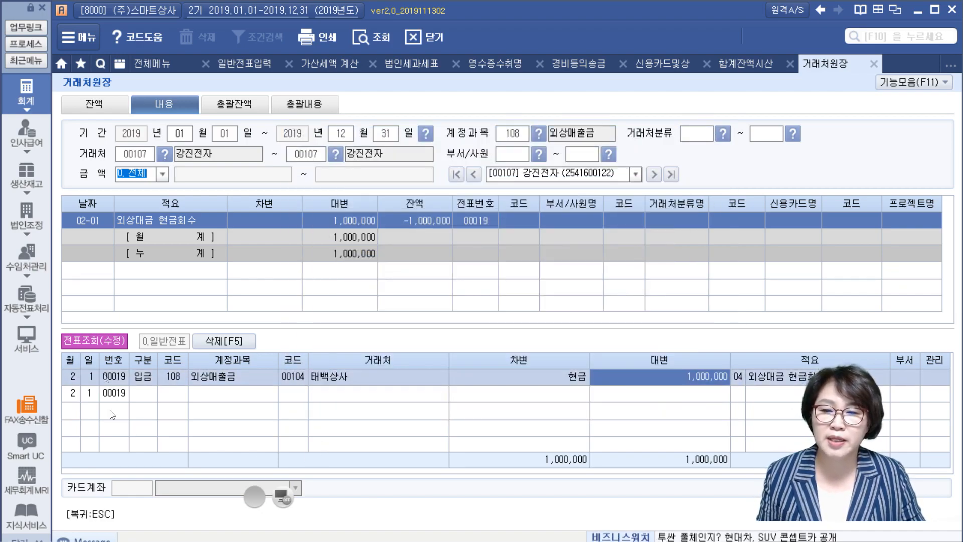
key(Escape)
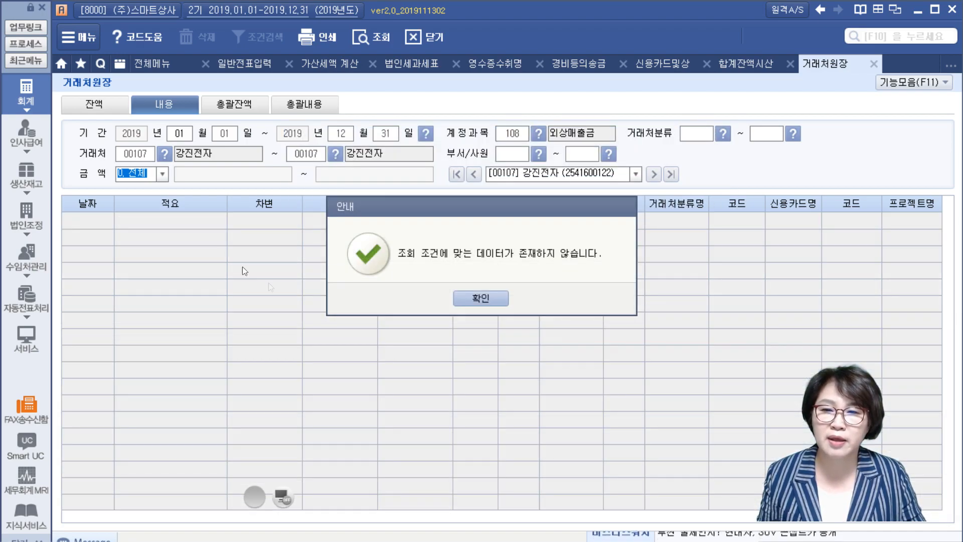
Step: Return to the customer balance list, query the 외상매출금 balances again and check the refreshed customer rows
click(473, 298)
click(120, 104)
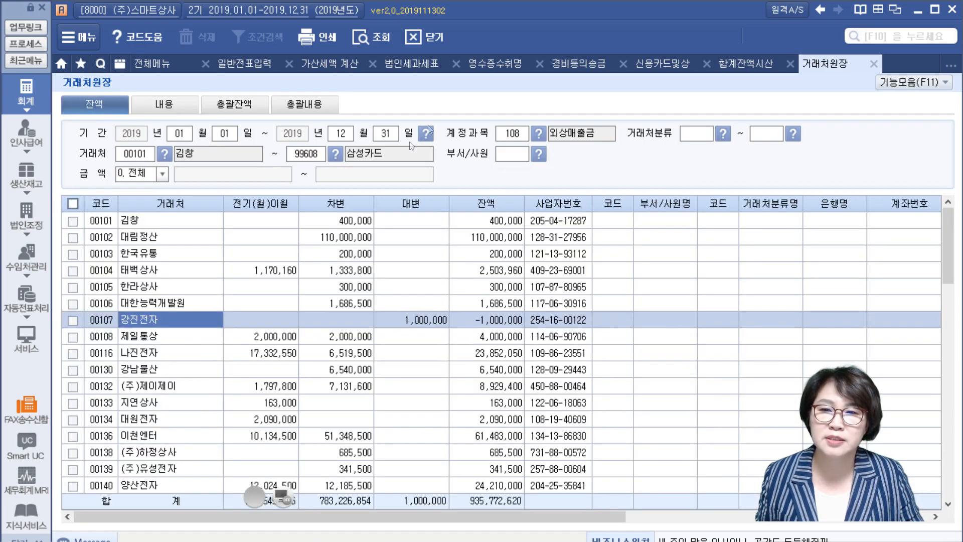
click(381, 37)
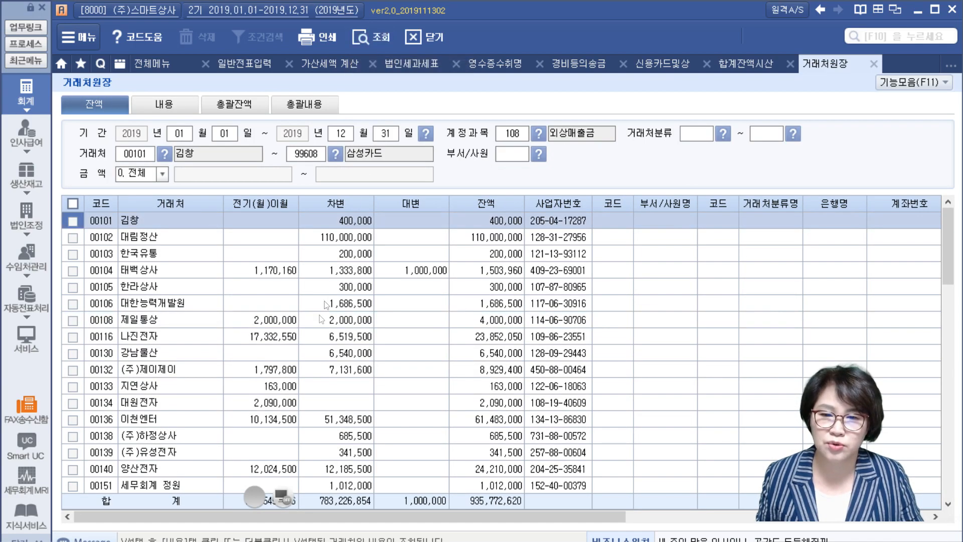
scroll(321, 320, down, 5)
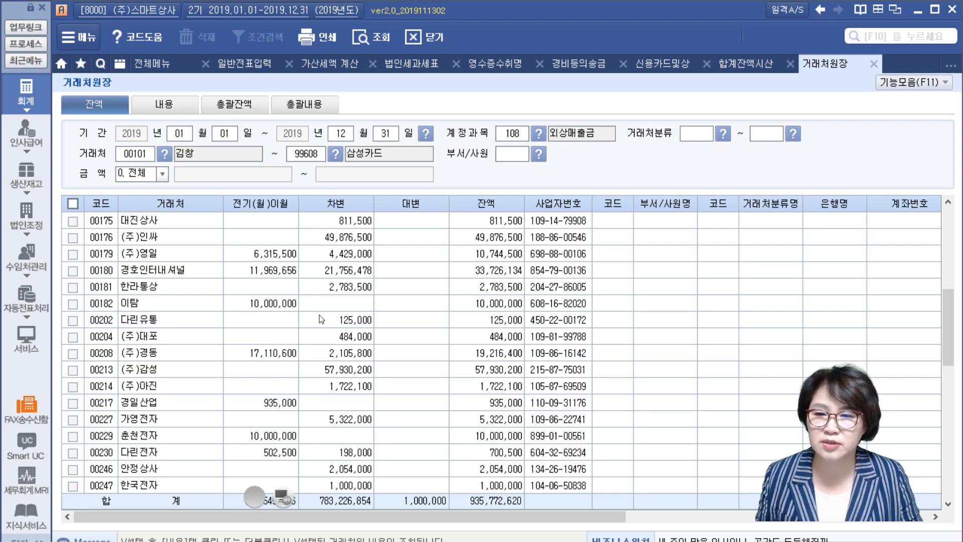
scroll(321, 320, up, 5)
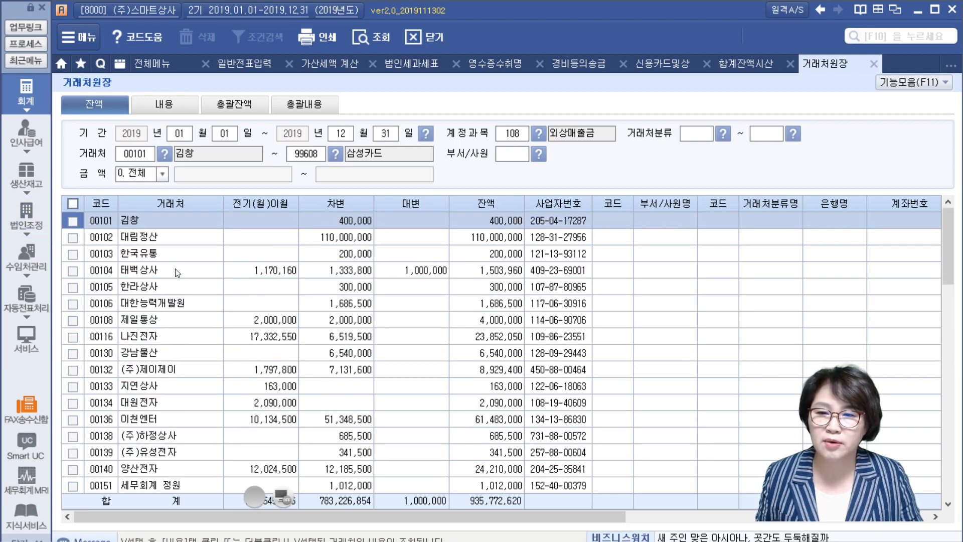
Step: Examine the carried-forward, debit, credit and balance amounts of 태백상사
click(176, 271)
click(245, 276)
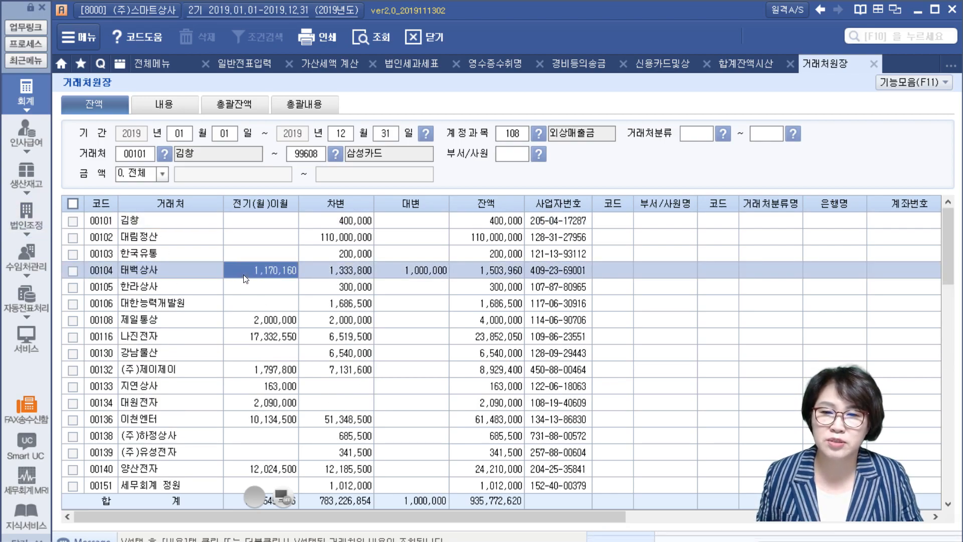
click(327, 267)
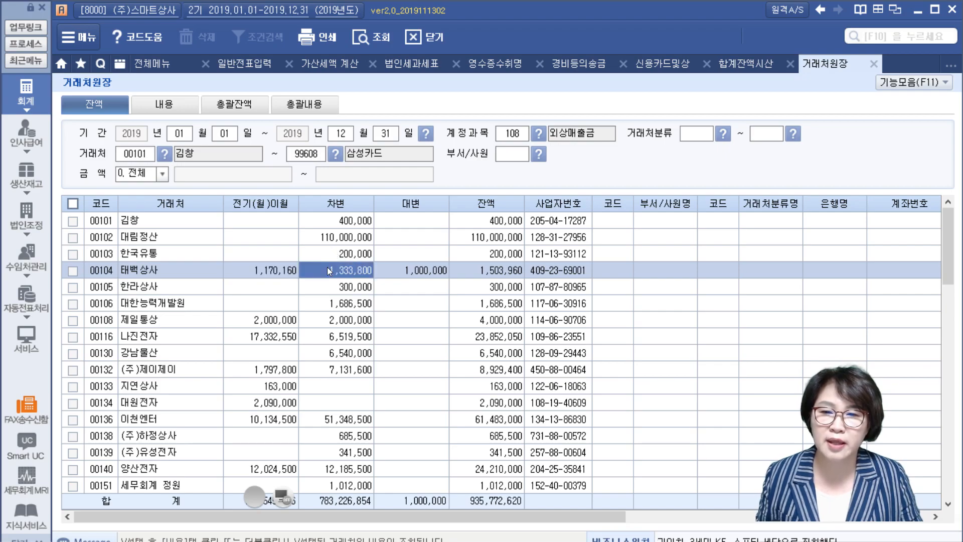
click(399, 268)
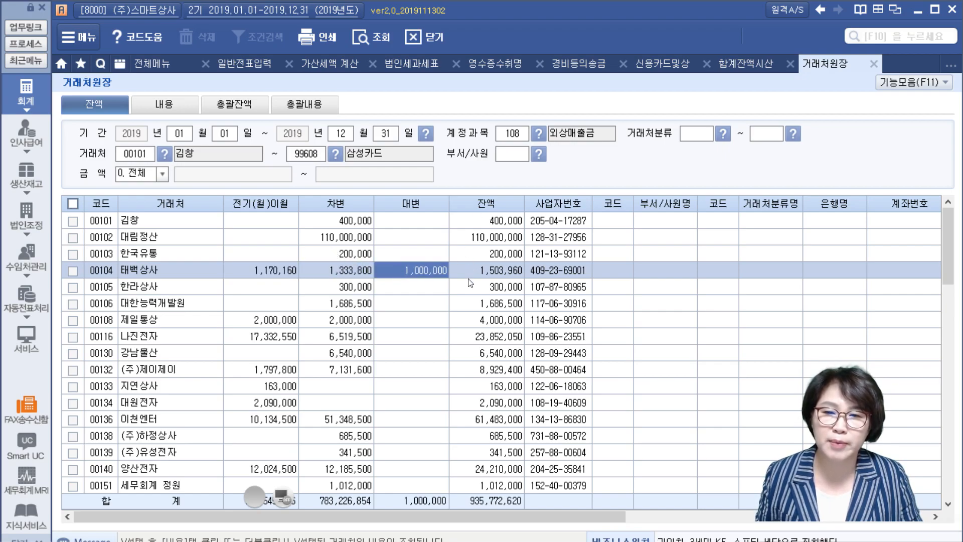
click(473, 270)
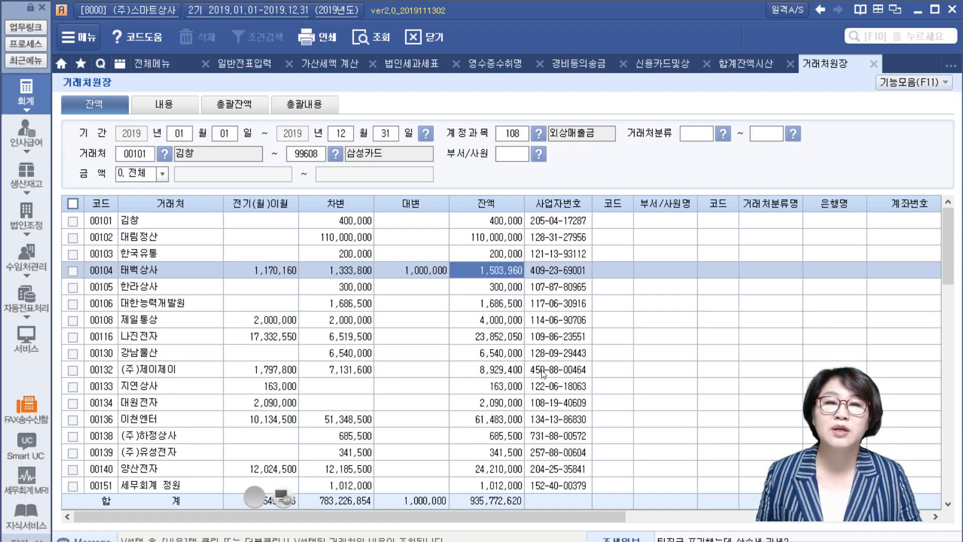
Step: Look through the customer balance list and compare the entries of (주)하정상사 and (주)유성전자
scroll(543, 354, down, 9)
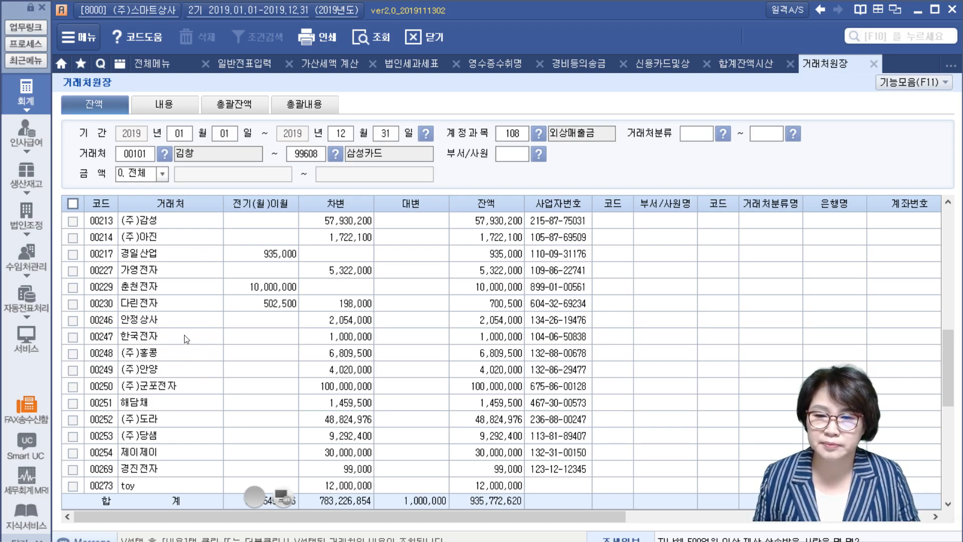
scroll(186, 338, up, 10)
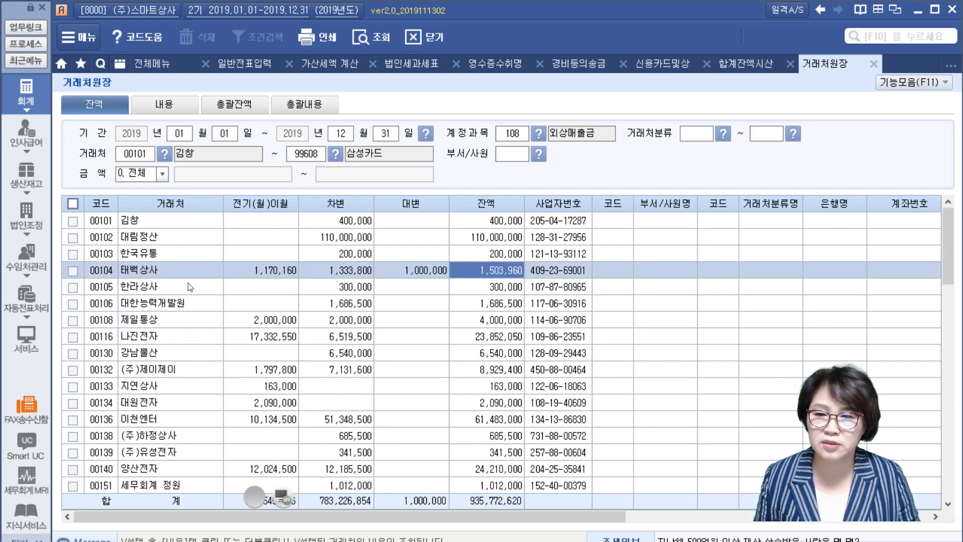
click(196, 335)
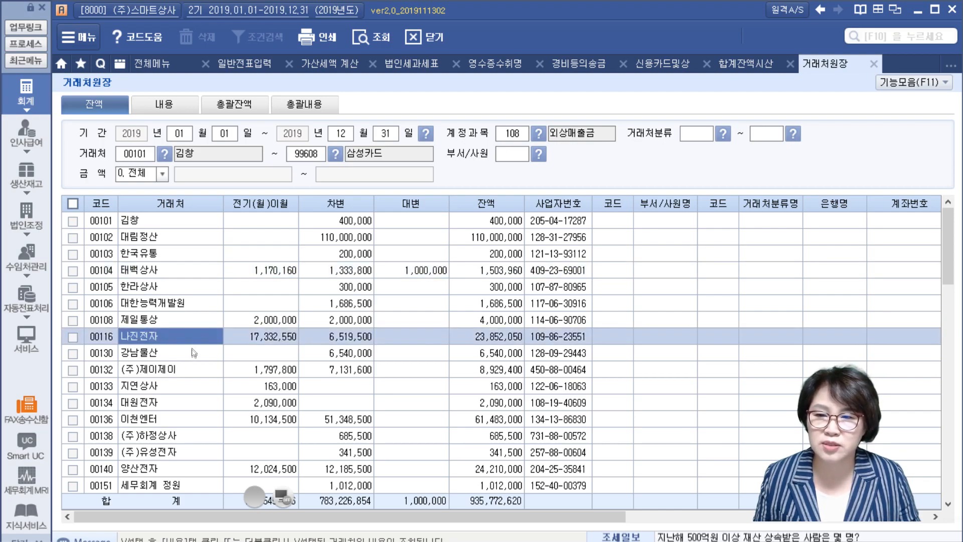
click(191, 353)
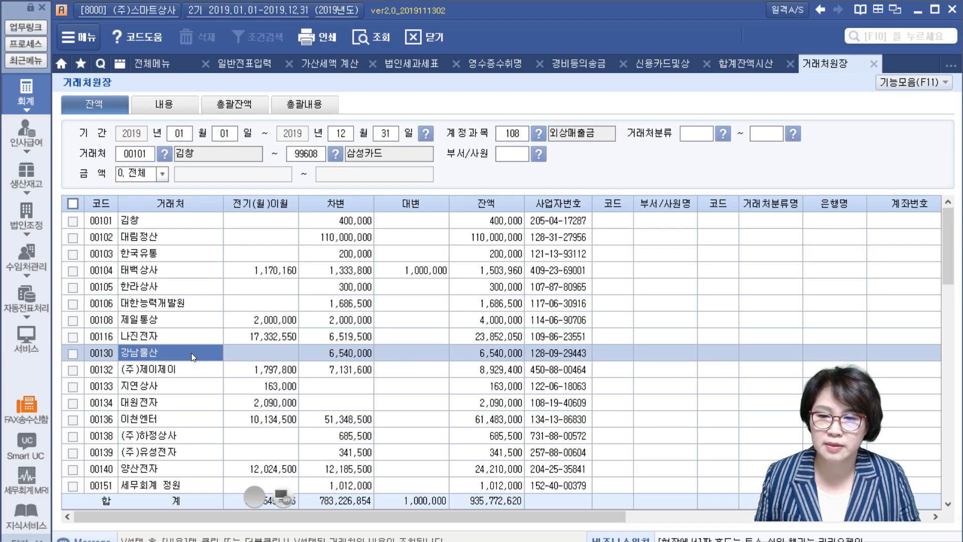
click(199, 443)
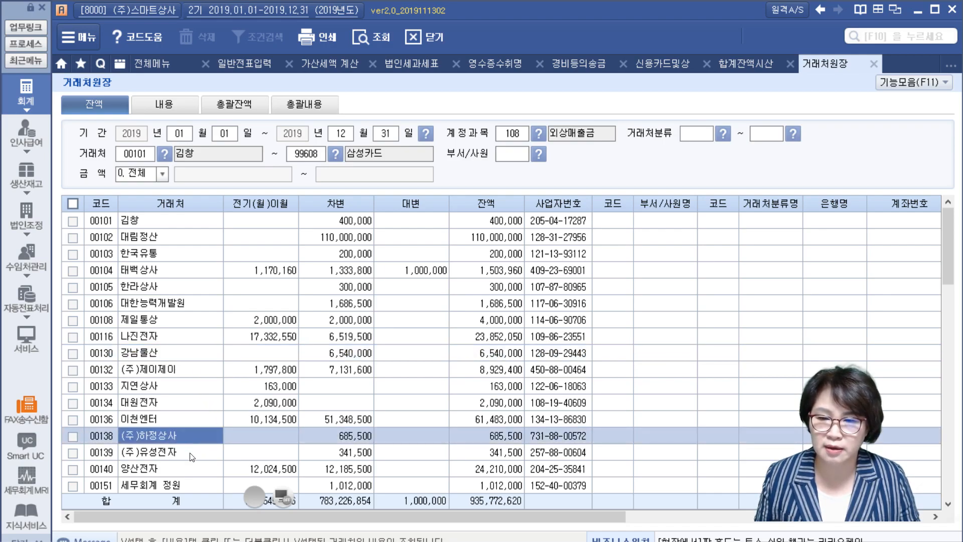
click(185, 453)
click(194, 438)
scroll(194, 437, down, 3)
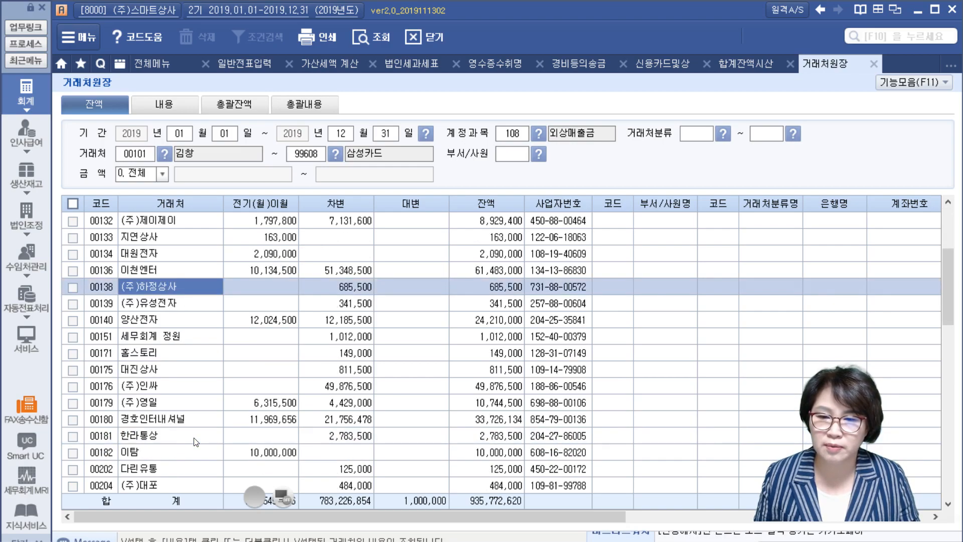
click(186, 302)
click(196, 291)
click(198, 302)
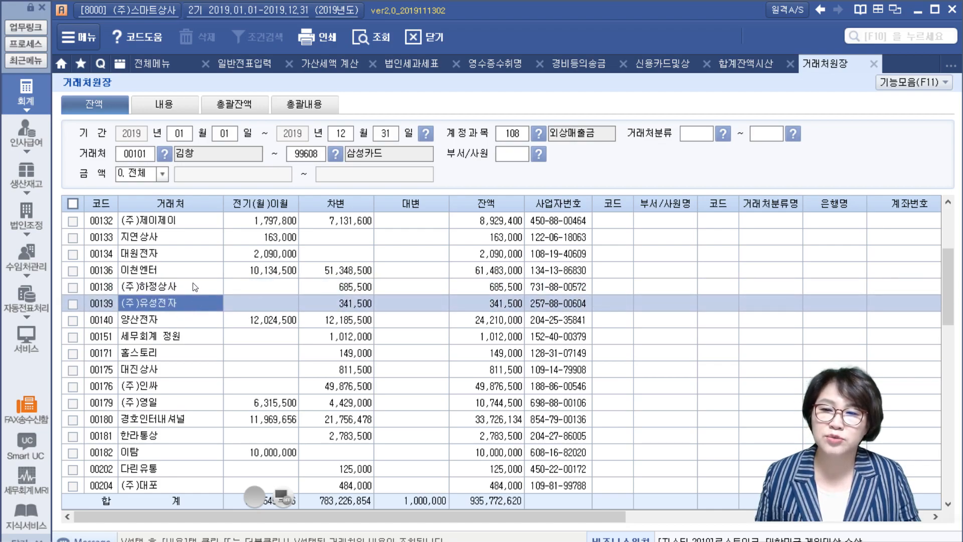
click(195, 287)
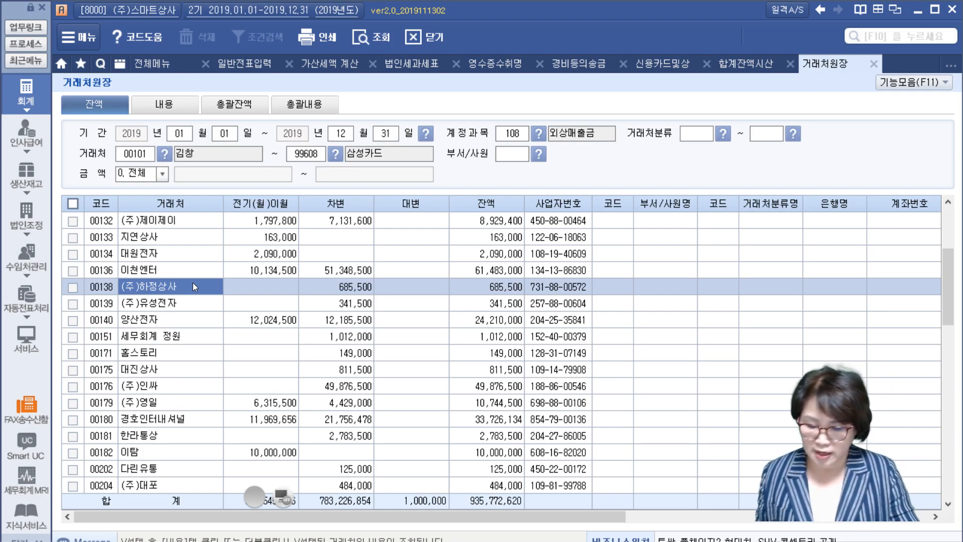
mouse_move(86, 297)
mouse_down()
mouse_move(207, 293)
mouse_move(84, 295)
mouse_move(144, 314)
mouse_move(114, 313)
mouse_up()
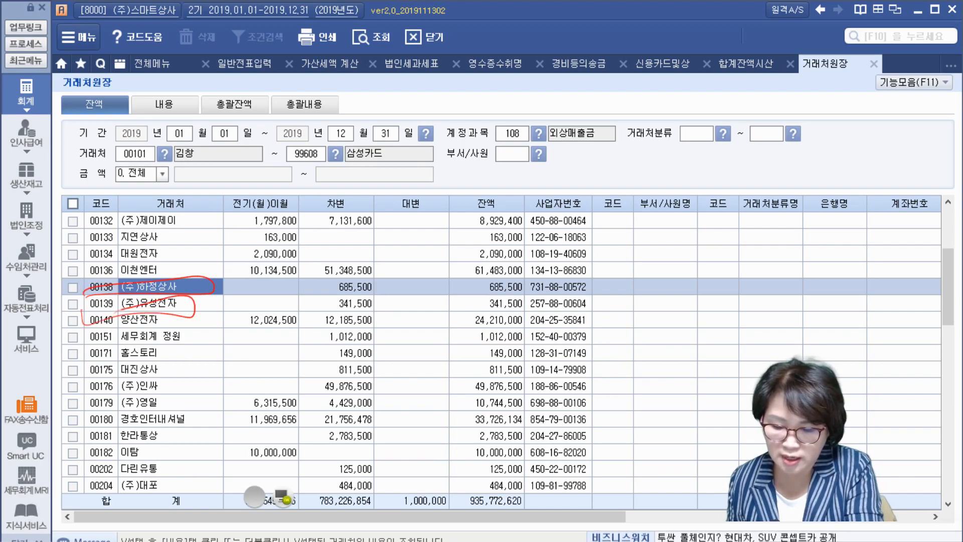
mouse_move(196, 317)
mouse_down()
mouse_move(255, 287)
mouse_move(269, 304)
mouse_move(300, 291)
mouse_up()
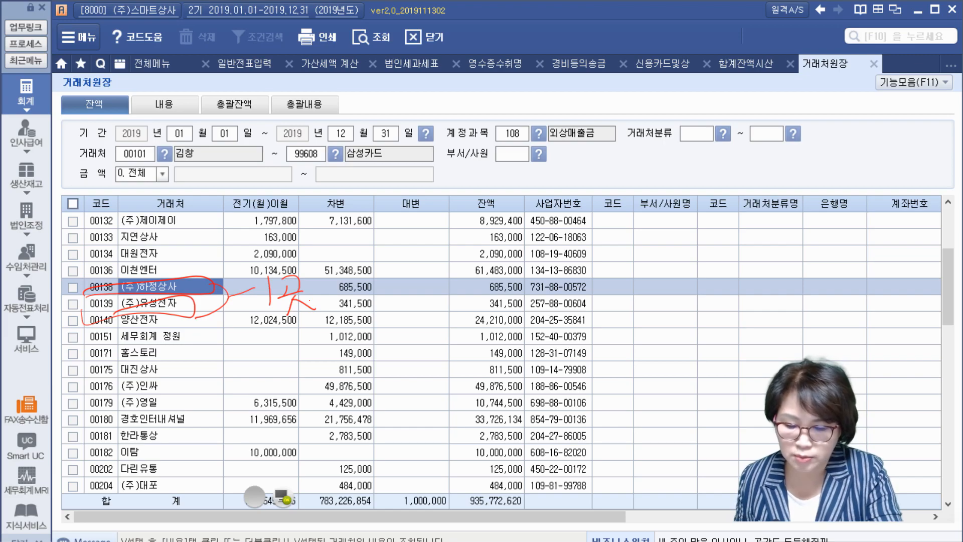
mouse_move(81, 279)
mouse_down()
mouse_move(76, 317)
mouse_move(193, 243)
mouse_up()
mouse_move(191, 234)
mouse_down()
mouse_move(203, 231)
mouse_move(199, 252)
mouse_up()
mouse_move(219, 223)
mouse_down()
mouse_move(221, 252)
mouse_move(266, 240)
mouse_up()
drag(275, 229, 283, 229)
mouse_move(289, 215)
mouse_down()
mouse_move(293, 245)
mouse_move(355, 218)
mouse_up()
mouse_move(344, 221)
mouse_down()
mouse_move(335, 240)
mouse_move(360, 230)
mouse_up()
mouse_move(383, 196)
mouse_down()
mouse_move(400, 191)
mouse_move(402, 205)
mouse_up()
mouse_move(379, 219)
mouse_down()
mouse_move(410, 214)
mouse_move(400, 222)
mouse_up()
mouse_move(417, 191)
mouse_down()
mouse_move(425, 201)
mouse_move(417, 222)
mouse_move(432, 229)
mouse_up()
drag(423, 231, 436, 244)
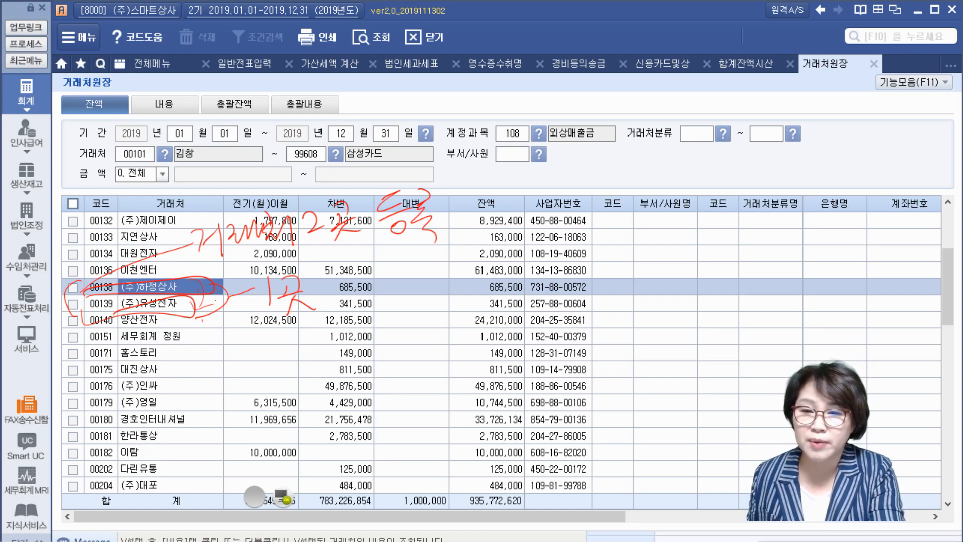
drag(125, 311, 474, 319)
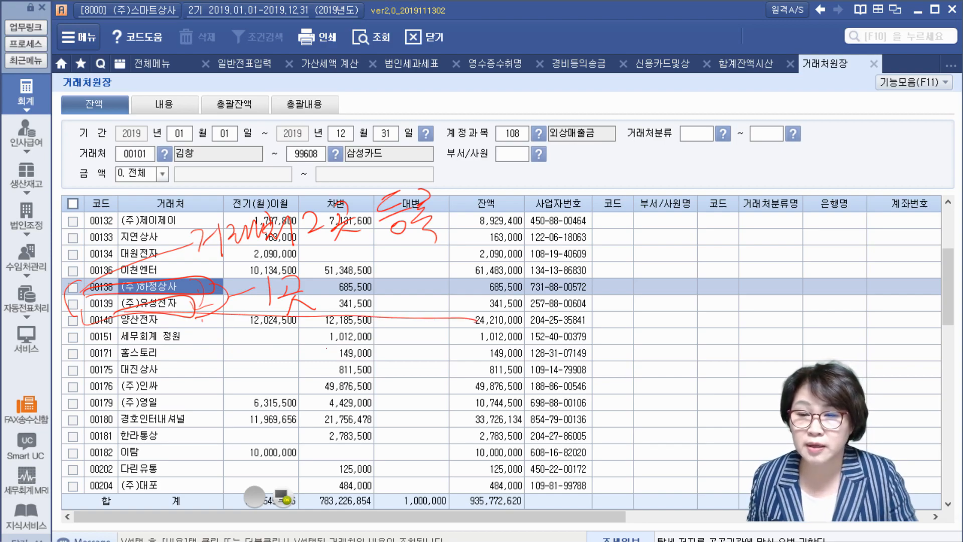
drag(596, 307, 613, 328)
drag(612, 308, 651, 312)
drag(642, 316, 643, 327)
mouse_move(661, 293)
mouse_down()
mouse_move(658, 315)
mouse_move(683, 315)
mouse_up()
mouse_move(667, 319)
mouse_down()
mouse_move(667, 327)
mouse_move(704, 315)
mouse_up()
drag(711, 274, 711, 336)
drag(712, 302, 733, 301)
drag(596, 347, 738, 346)
drag(668, 342, 667, 361)
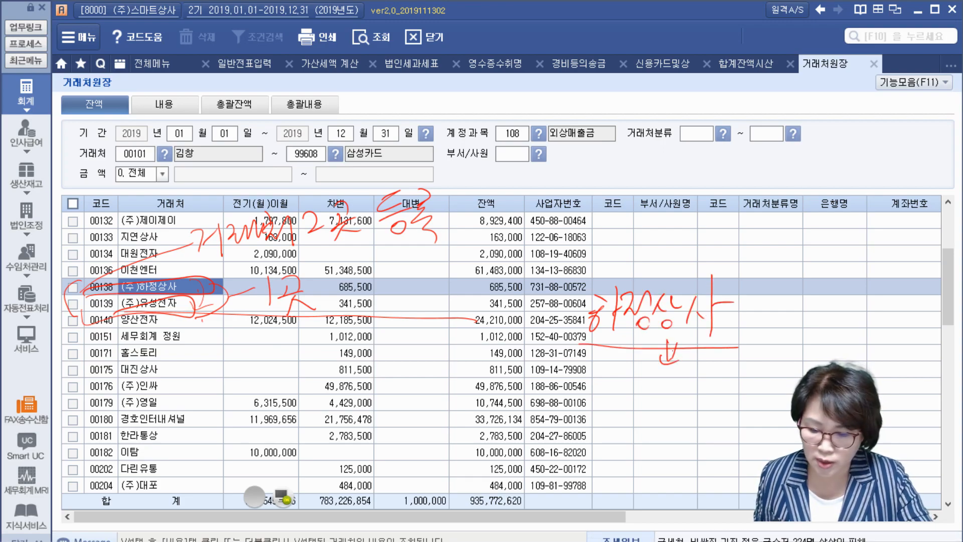
drag(633, 386, 623, 407)
drag(630, 396, 636, 404)
mouse_move(646, 385)
mouse_down()
mouse_move(648, 405)
mouse_move(690, 387)
mouse_move(700, 409)
mouse_up()
drag(723, 374, 718, 457)
drag(717, 403, 744, 390)
mouse_move(764, 297)
mouse_down()
mouse_move(775, 381)
mouse_move(786, 380)
mouse_up()
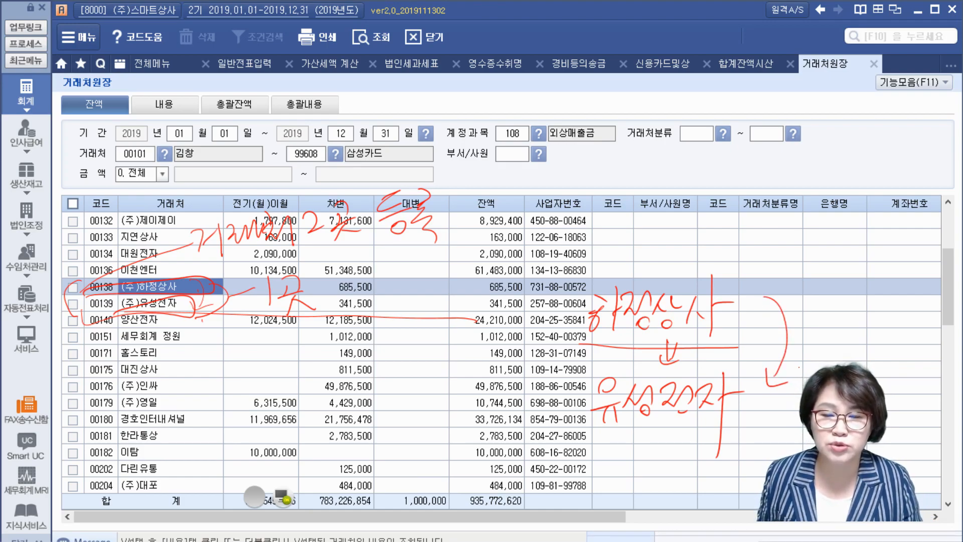
mouse_move(616, 347)
mouse_down()
mouse_move(560, 254)
mouse_move(712, 334)
mouse_move(760, 336)
mouse_move(741, 377)
mouse_up()
drag(737, 362, 746, 378)
mouse_move(588, 441)
mouse_down()
mouse_move(752, 375)
mouse_move(585, 440)
mouse_up()
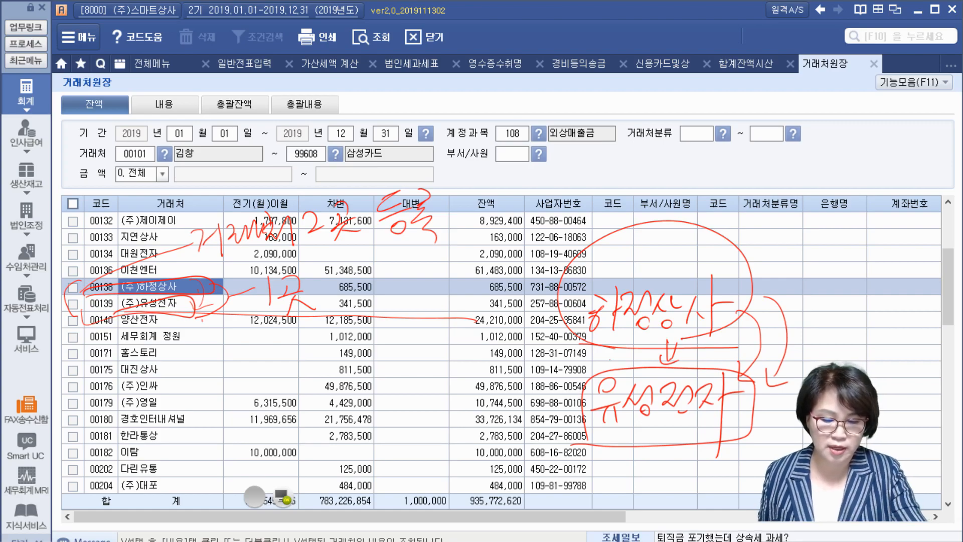
mouse_move(607, 339)
mouse_down()
mouse_move(603, 378)
mouse_move(605, 339)
mouse_up()
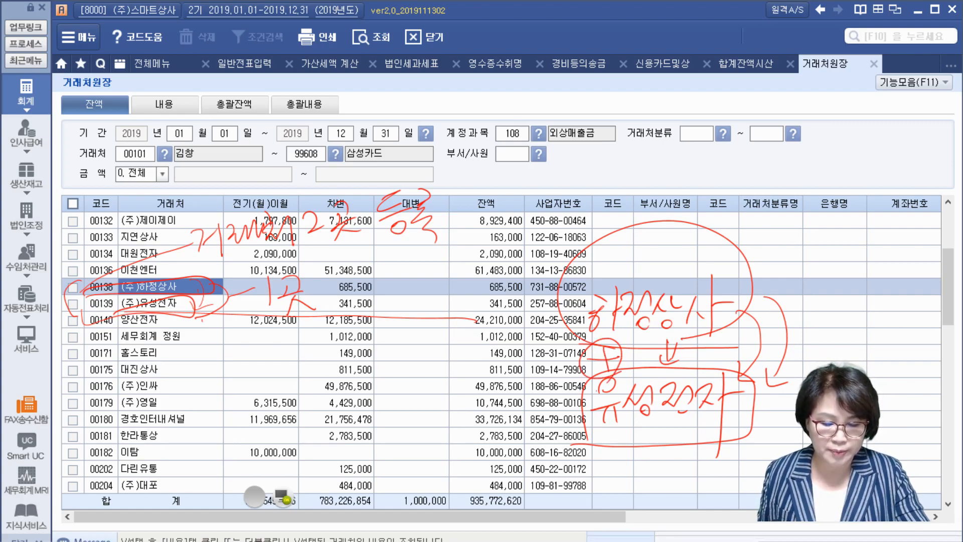
drag(586, 444, 752, 440)
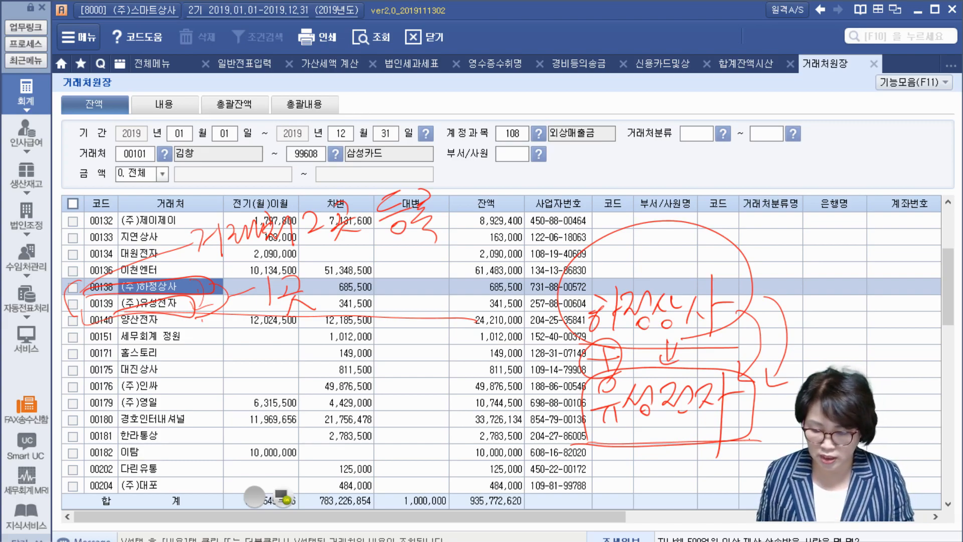
click(280, 497)
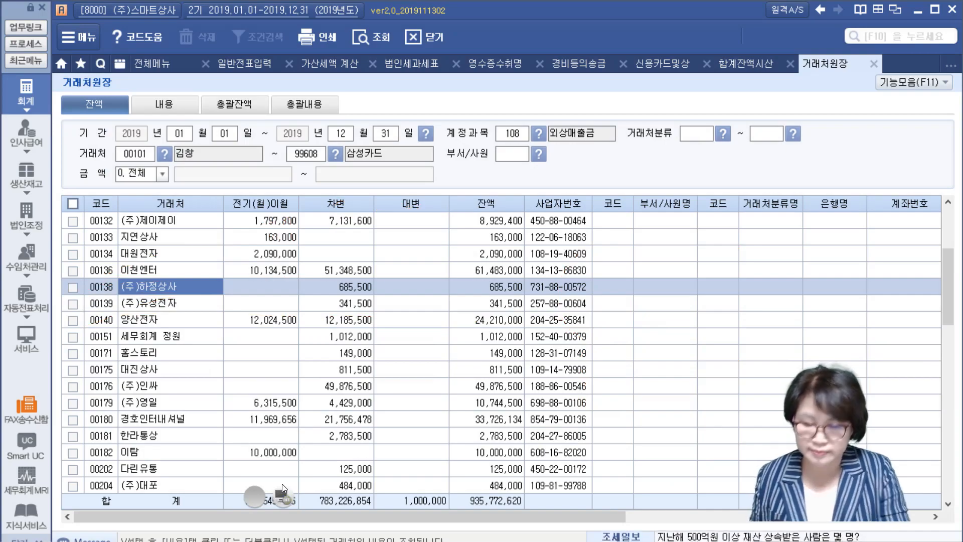
Step: Open the 거래처등코드변환 function from the 기초데이터 functions
click(142, 63)
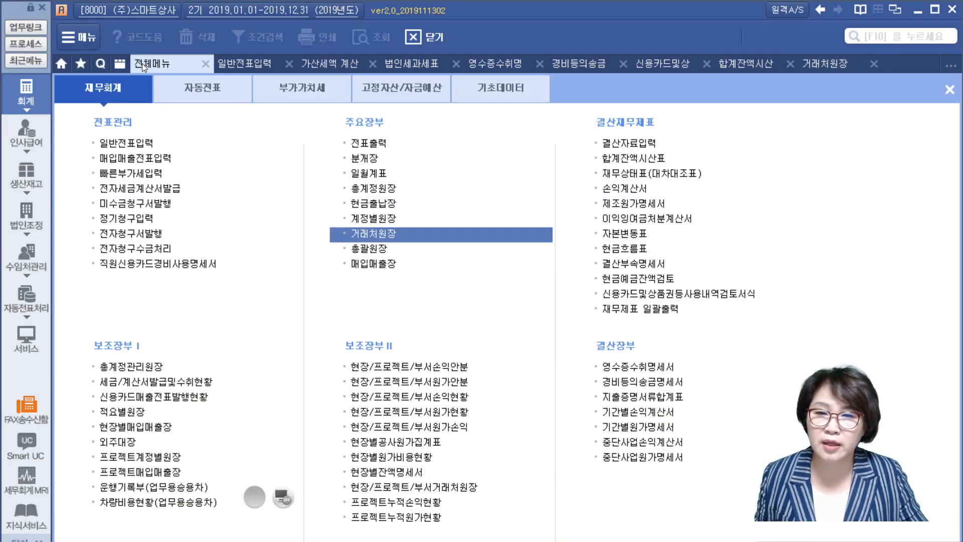
click(508, 87)
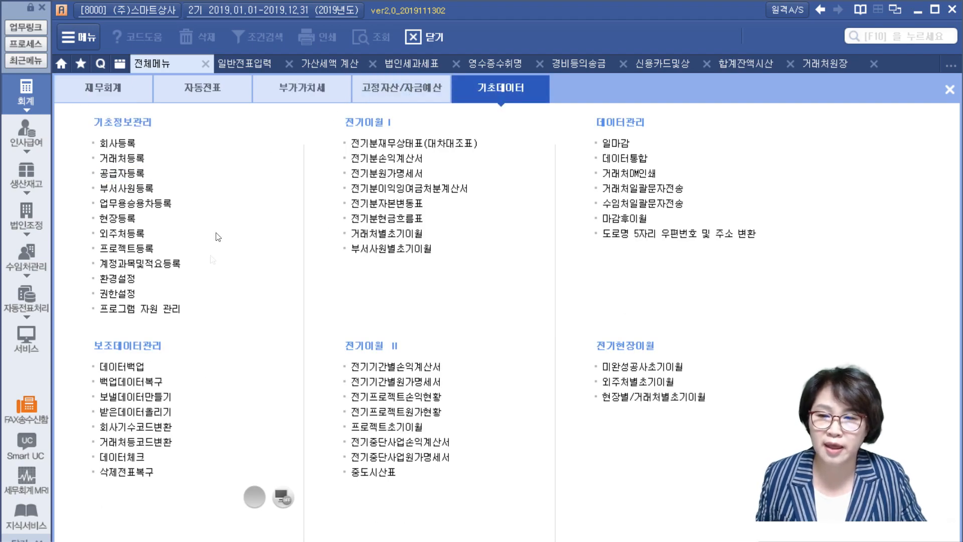
click(120, 441)
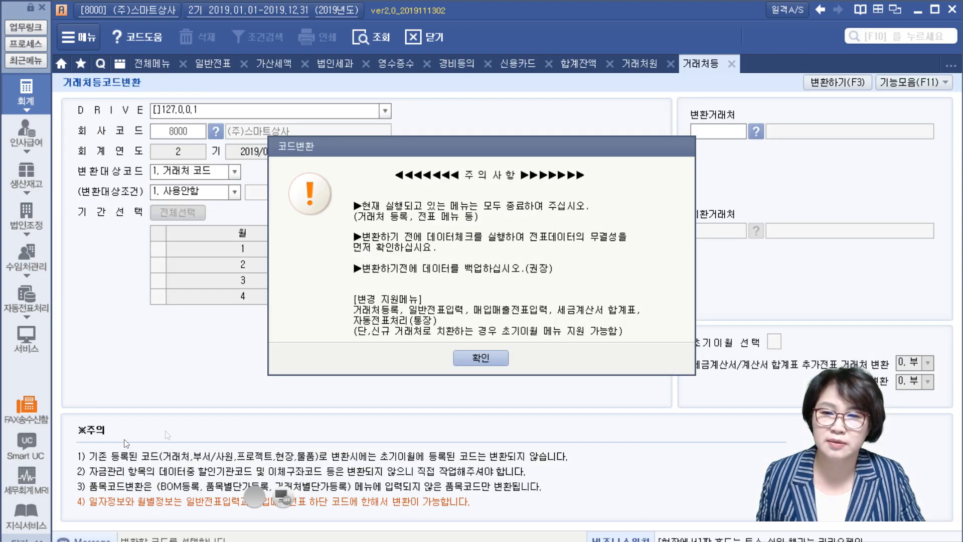
Step: Dismiss the code conversion caution notice and choose 1. 거래처 코드 as the 변환대상코드
click(489, 356)
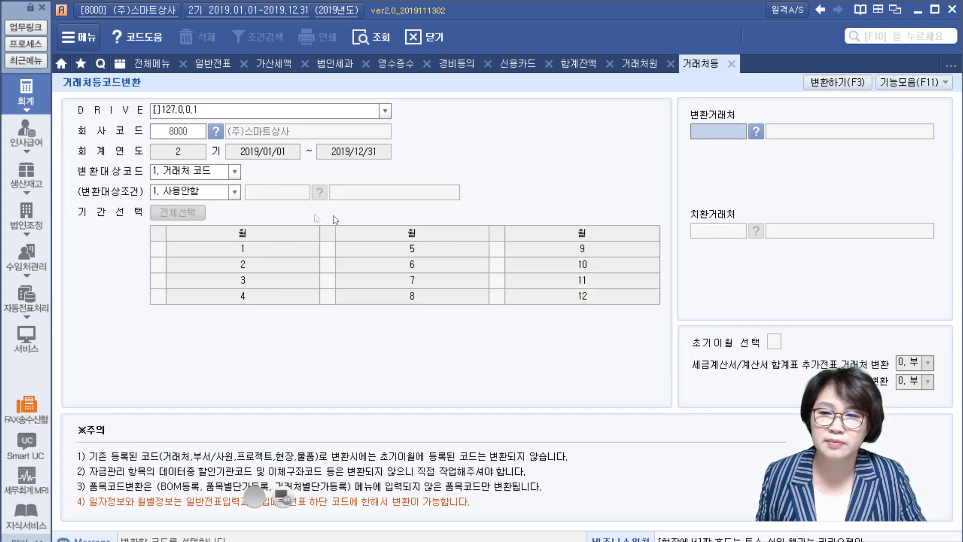
click(234, 171)
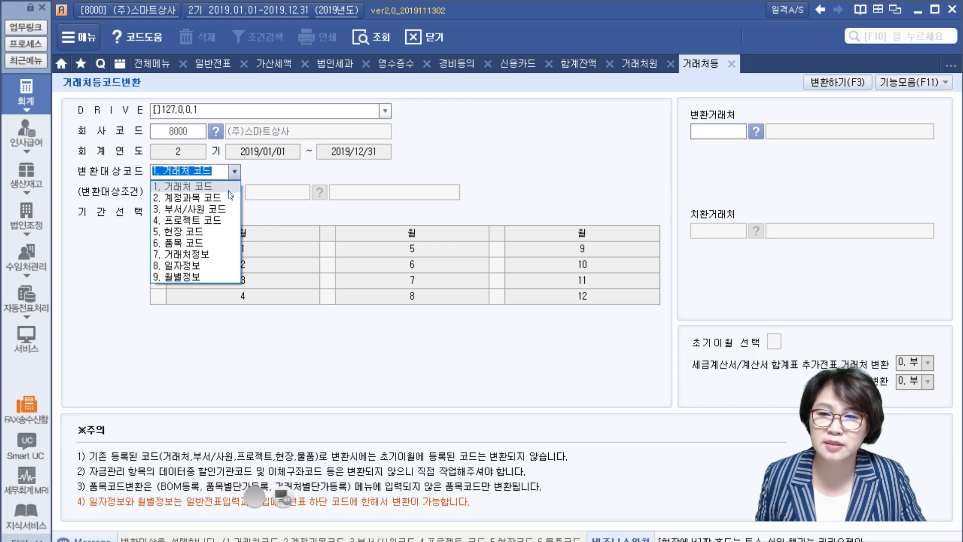
click(229, 186)
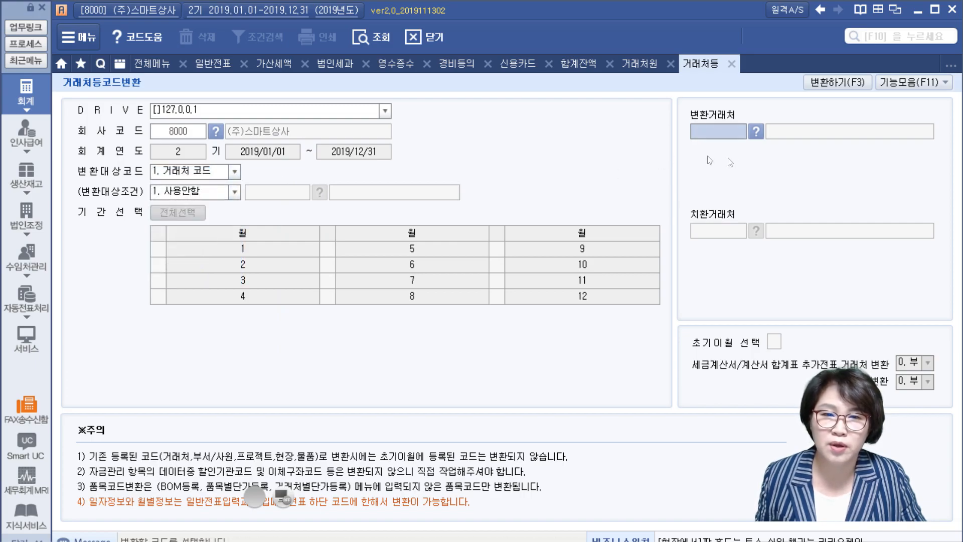
Step: Set code 138 as the 변환거래처 and code 139 as the 치환거래처, accept the notice, and select all months
text(138)
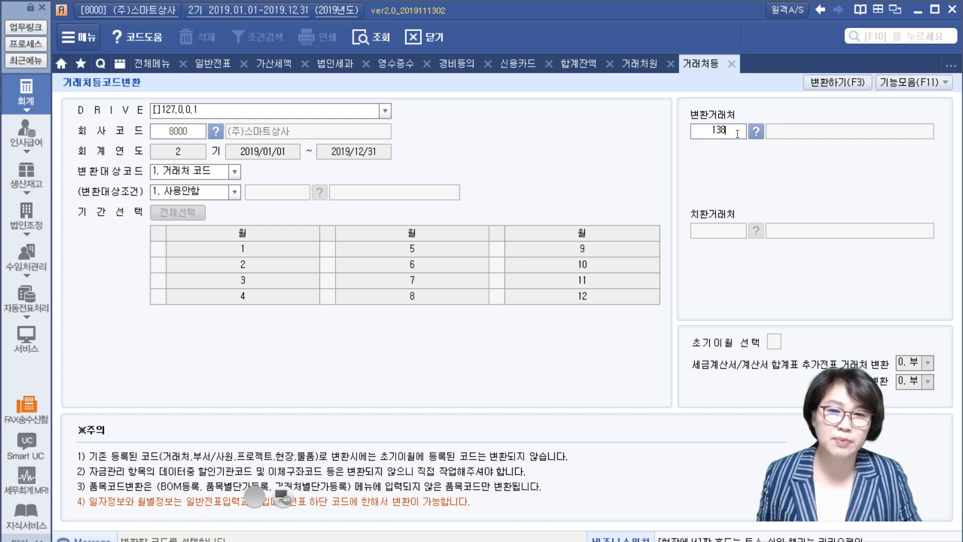
key(Return)
text(139)
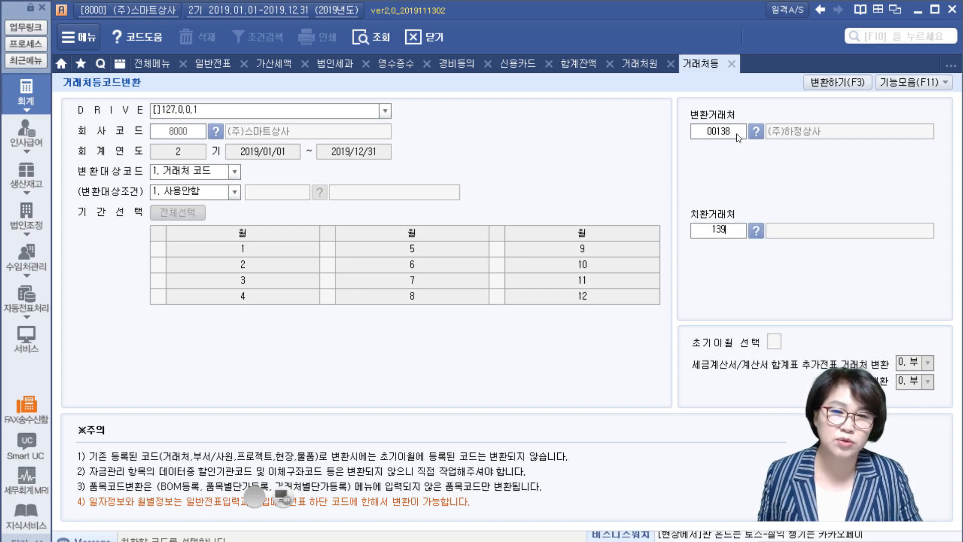
key(Return)
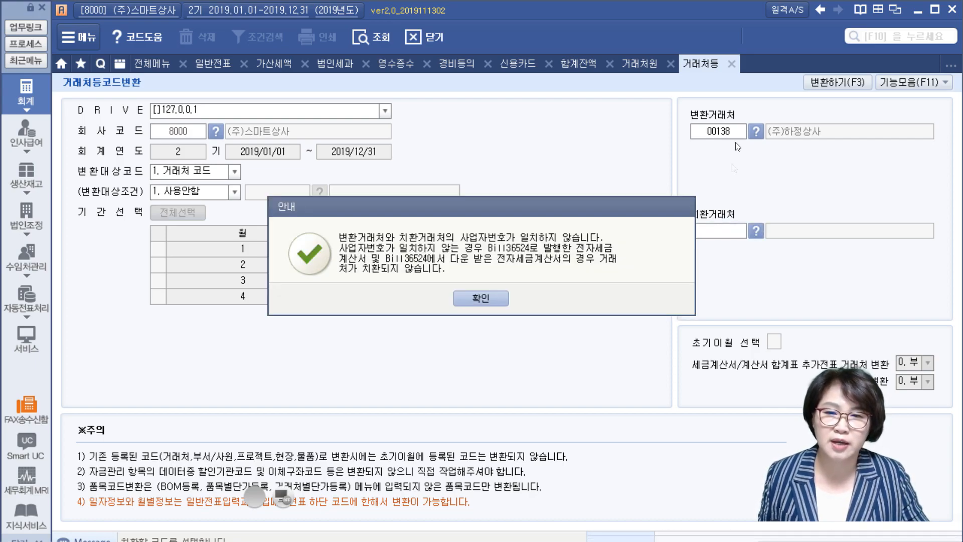
click(480, 298)
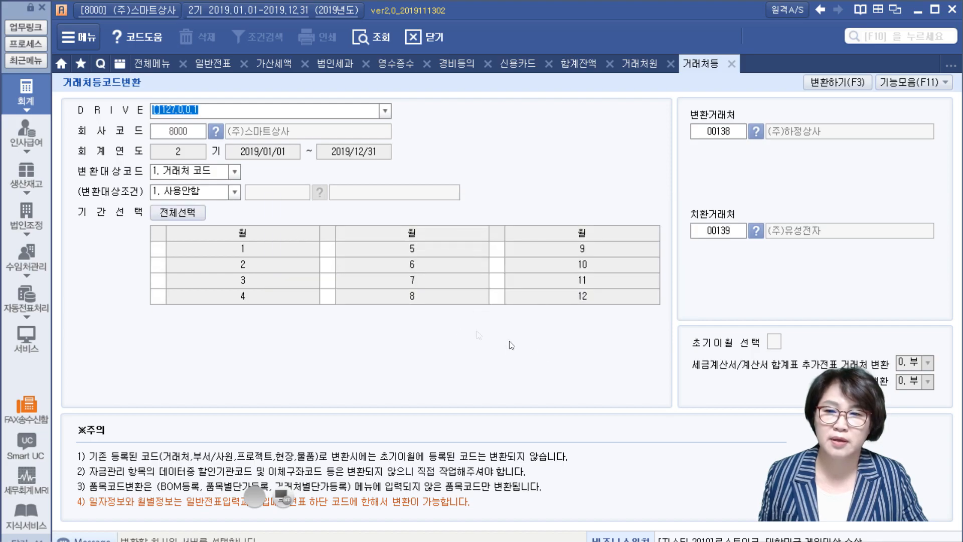
click(191, 211)
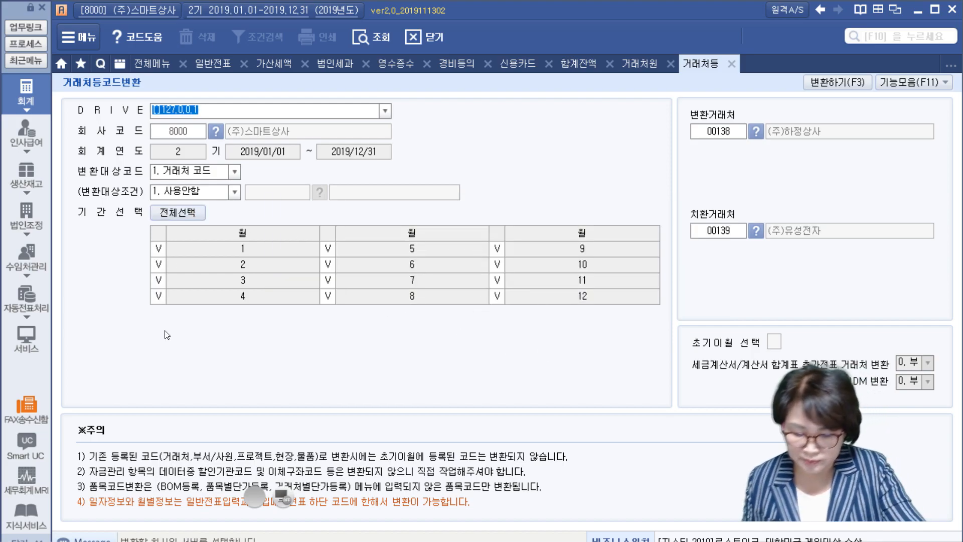
click(283, 495)
mouse_move(751, 153)
mouse_down()
mouse_move(669, 117)
mouse_move(842, 135)
mouse_move(784, 158)
mouse_up()
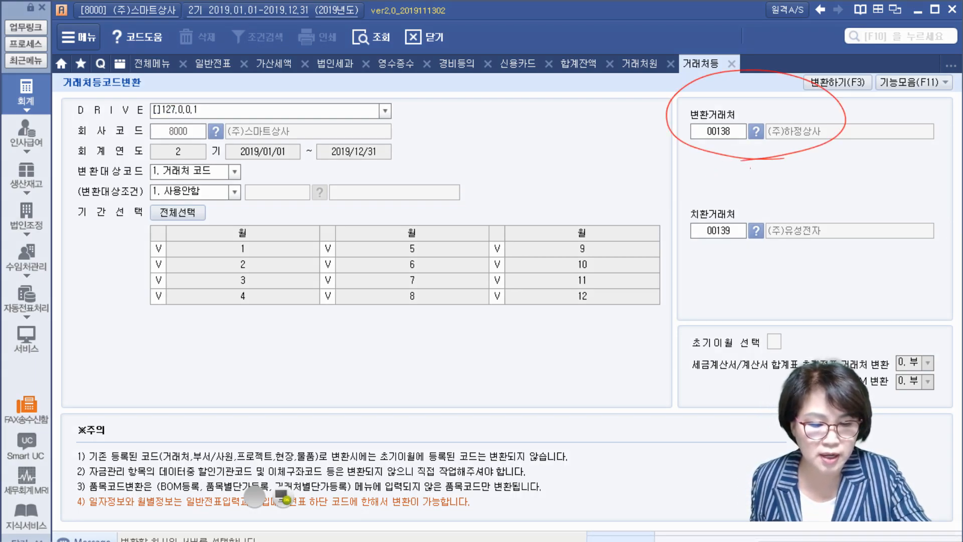
drag(694, 174, 747, 164)
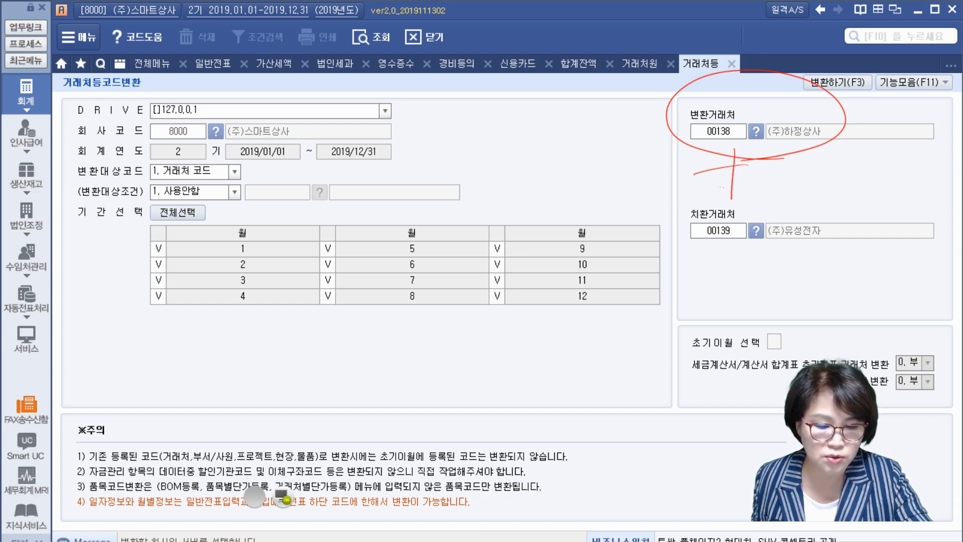
mouse_move(798, 199)
mouse_down()
mouse_move(669, 232)
mouse_move(900, 220)
mouse_move(764, 210)
mouse_up()
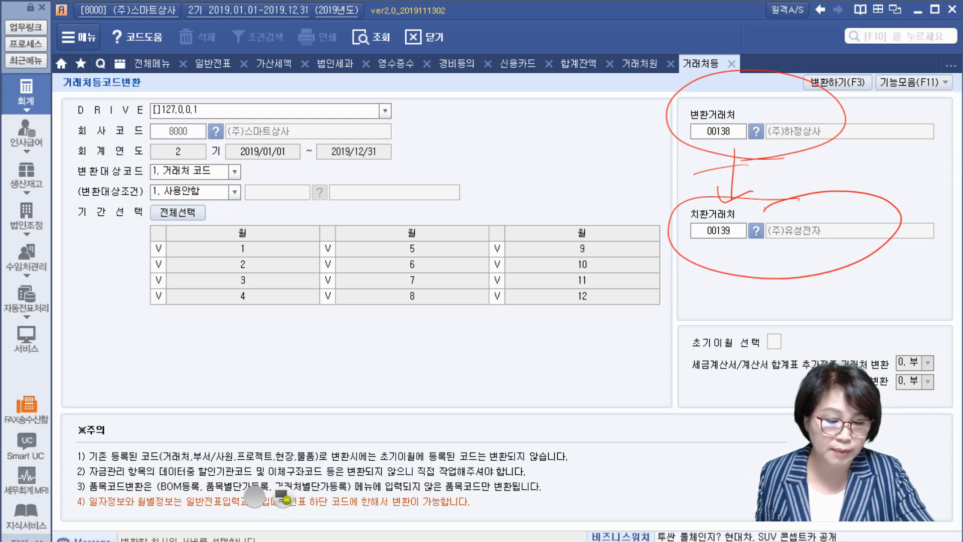
drag(670, 255, 910, 254)
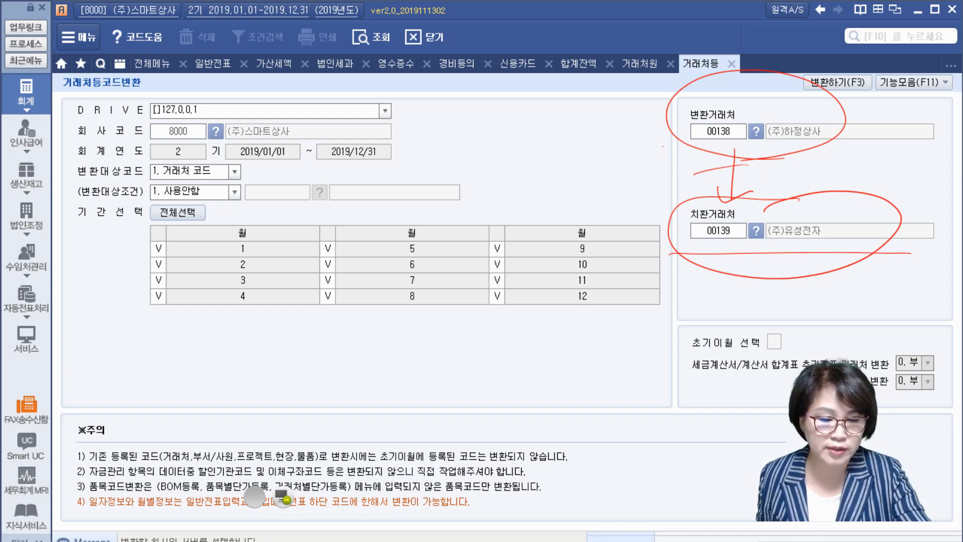
drag(649, 141, 867, 145)
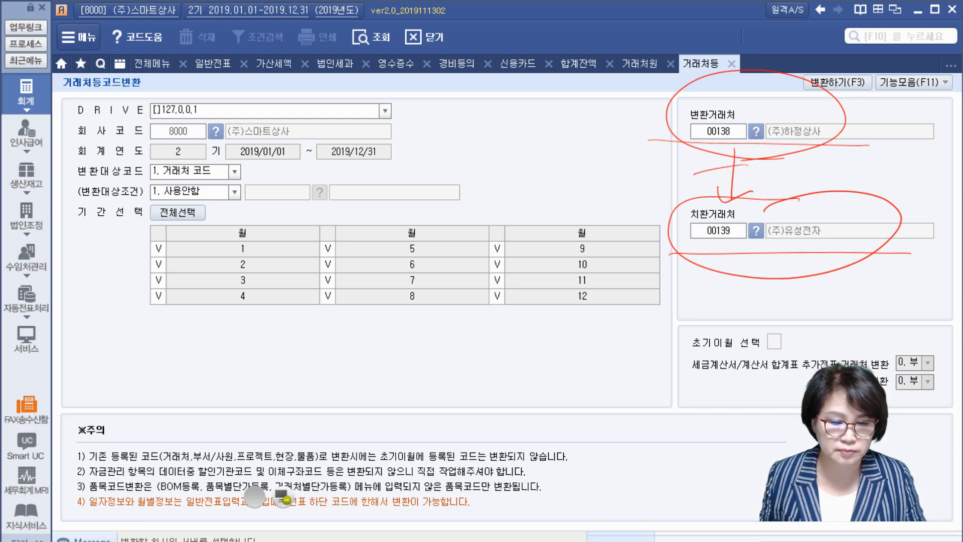
Step: Try to run the code conversion from (주)하정상사 to (주)유성전자 and close the notice
click(282, 499)
click(829, 80)
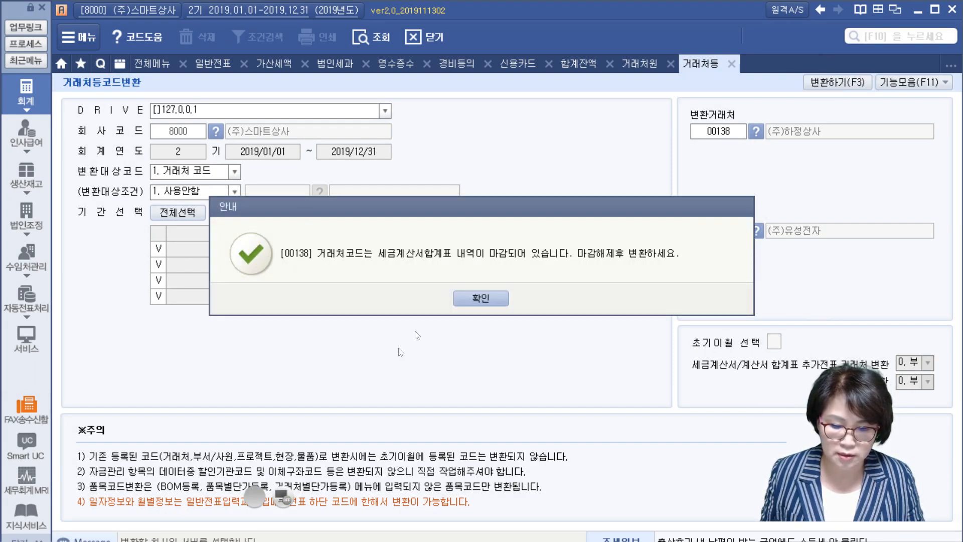
click(476, 297)
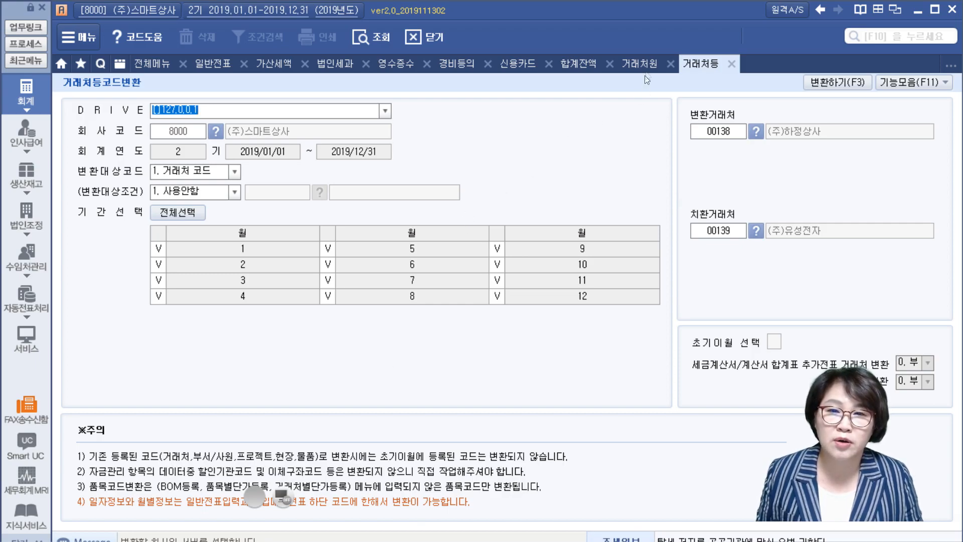
Step: Look through the 외상매출금 customer balances in the 거래처원장 and return to the 거래처등코드변환 screen
click(646, 62)
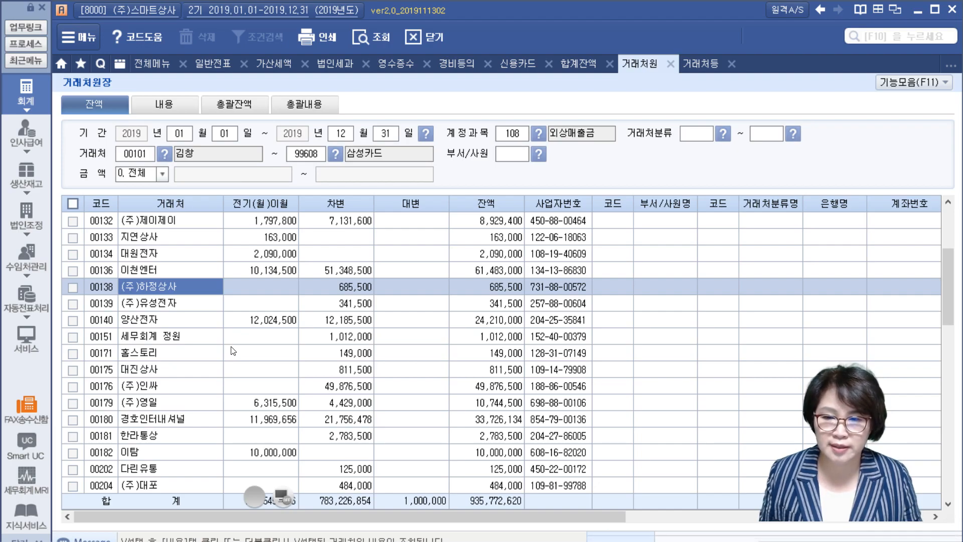
scroll(233, 350, down, 3)
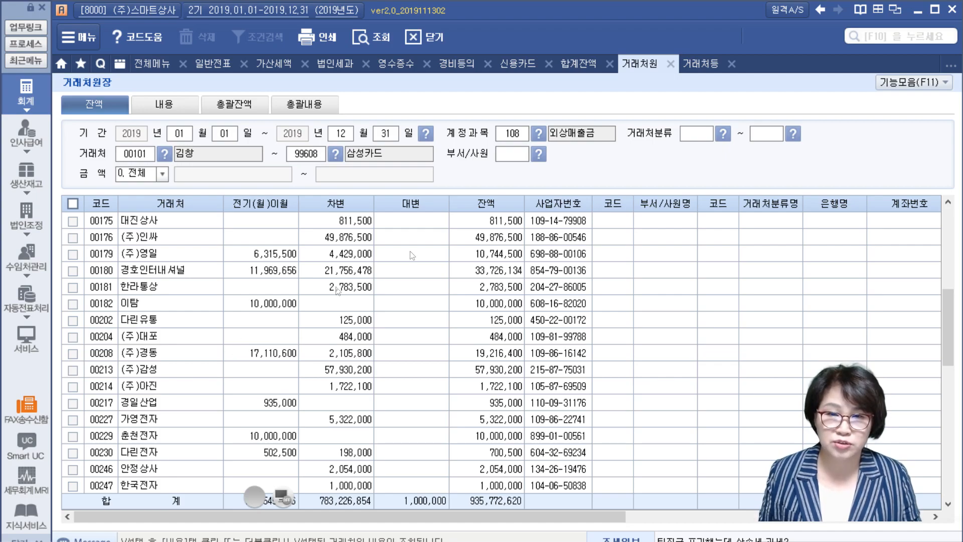
click(707, 64)
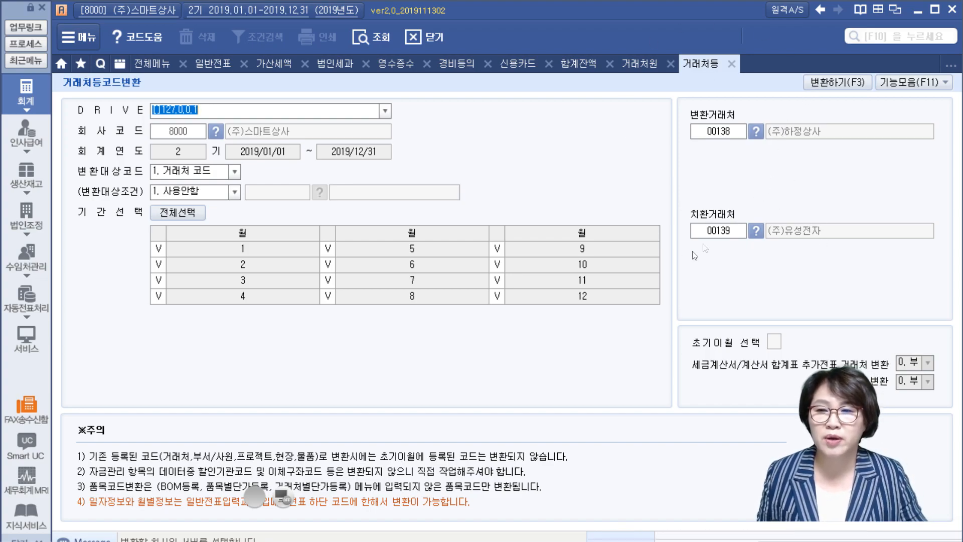
click(246, 110)
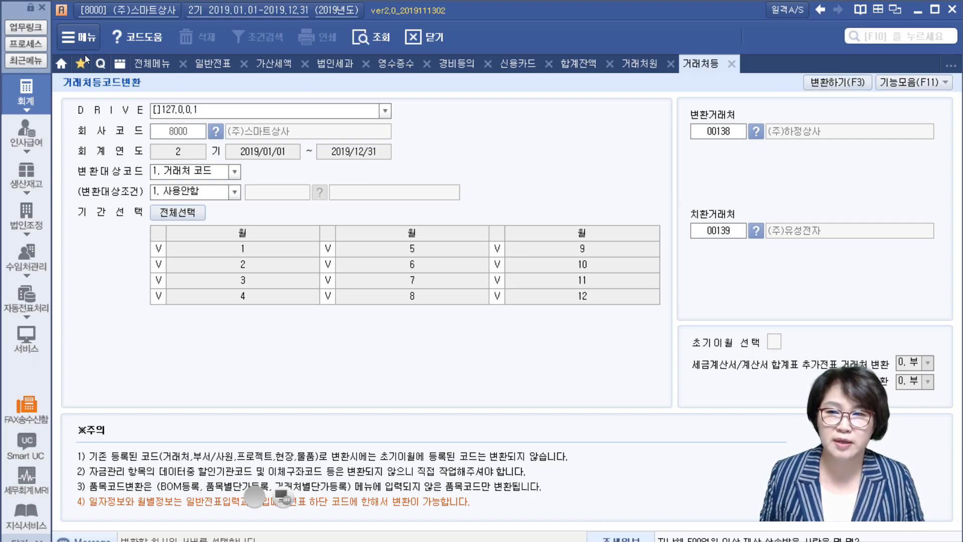
Step: Switch to the 합계잔액시산표 and review the asset accounts from 보통예금 down to 재고자산
click(153, 69)
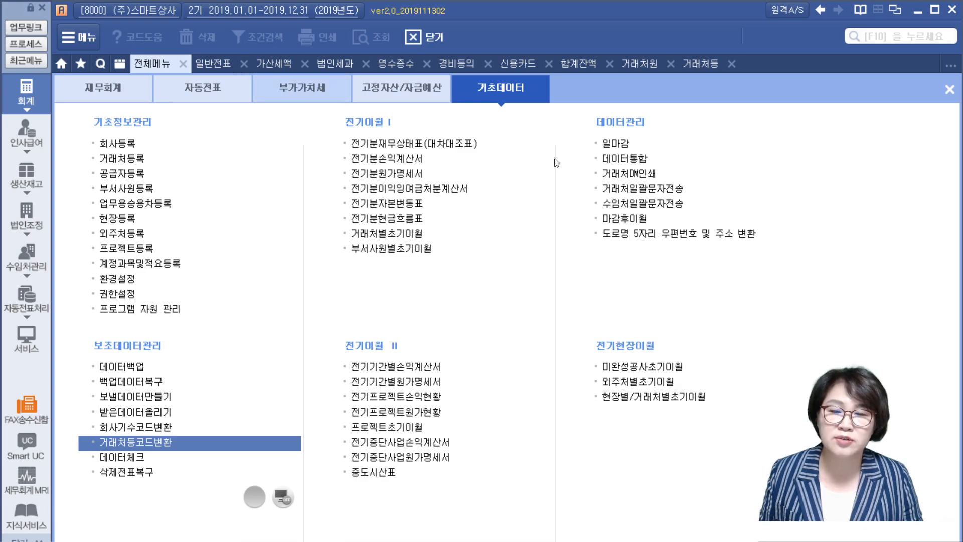
click(130, 87)
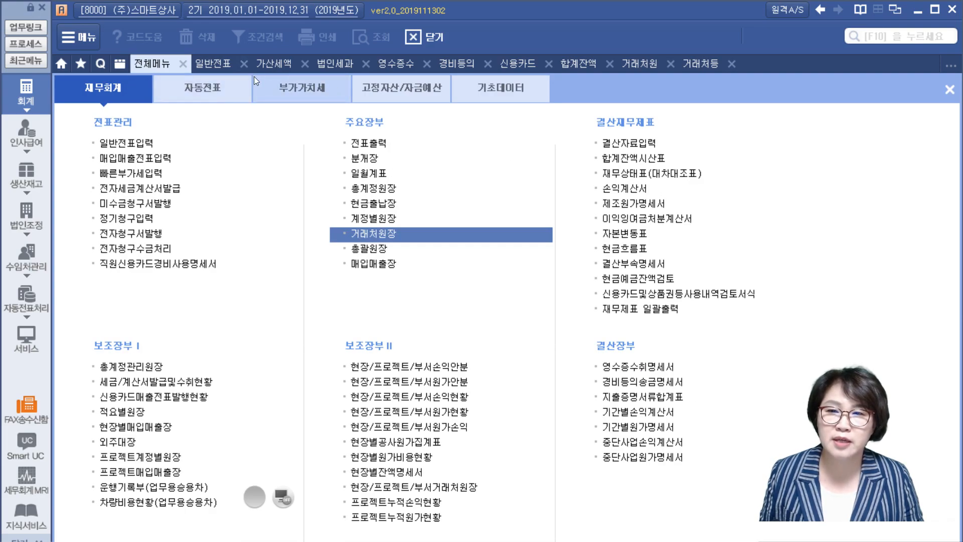
click(570, 66)
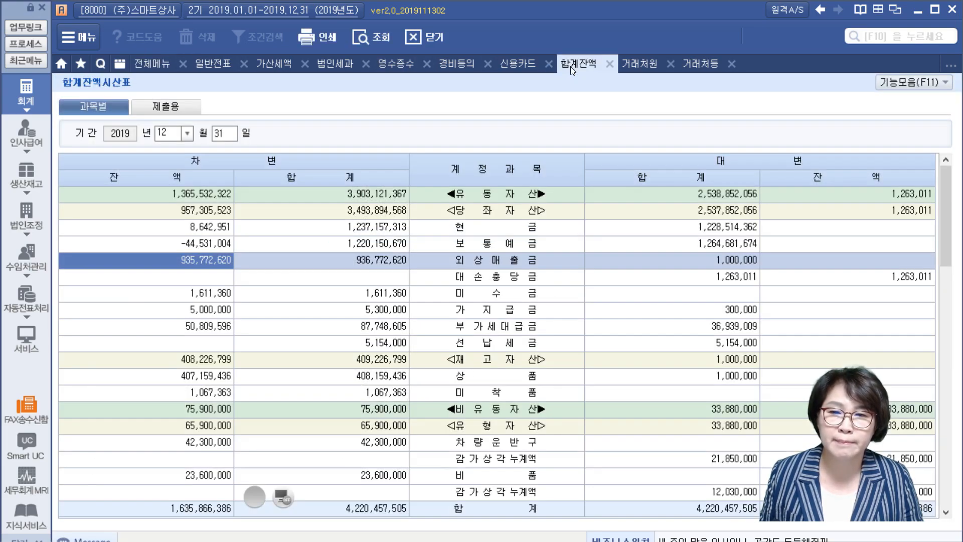
click(305, 244)
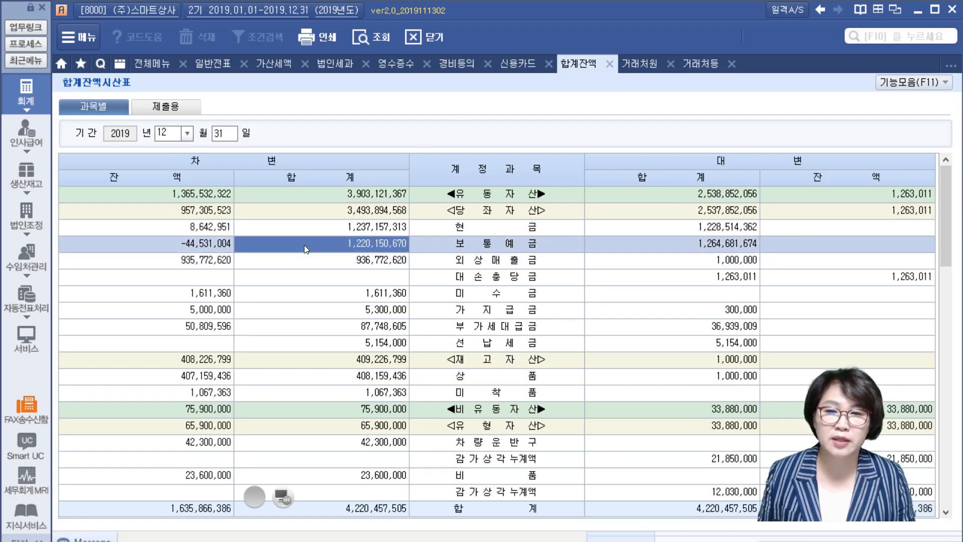
key(Down)
key(Down)
key(Down)
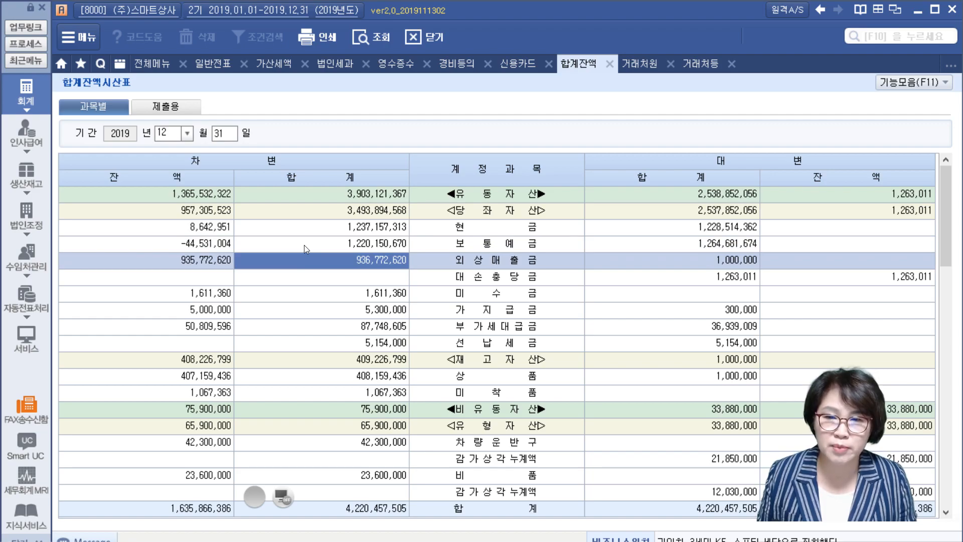
key(Down)
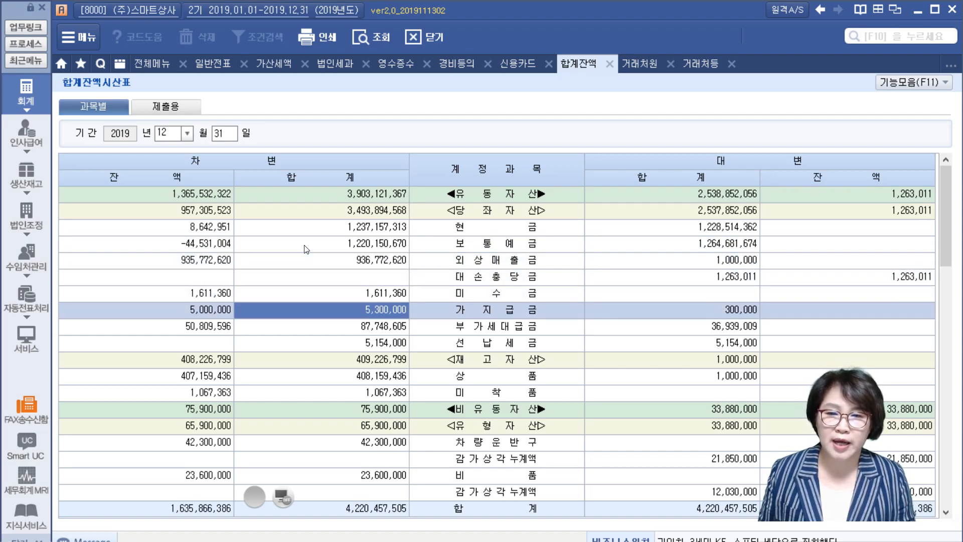
key(Down)
key(Down)
key(Down)
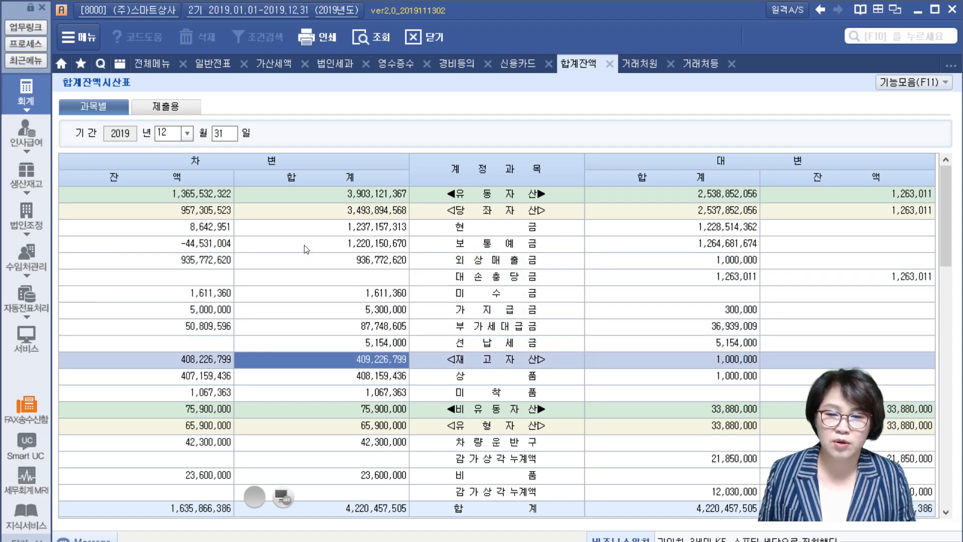
Step: Review the liability accounts in the 합계잔액시산표 from 외상매입금 down to 미지급비용
scroll(303, 246, down, 6)
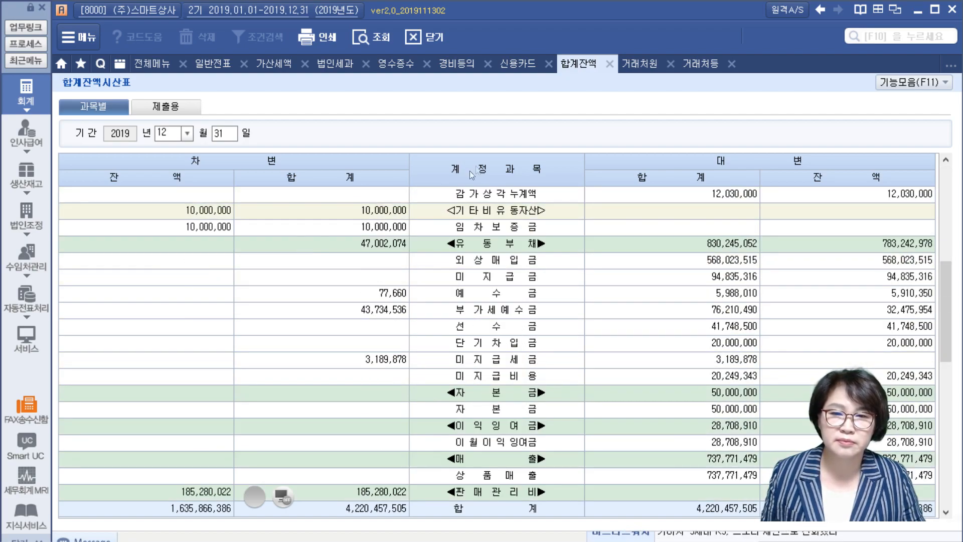
click(677, 264)
key(Down)
key(Down)
key(Down)
key(Down)
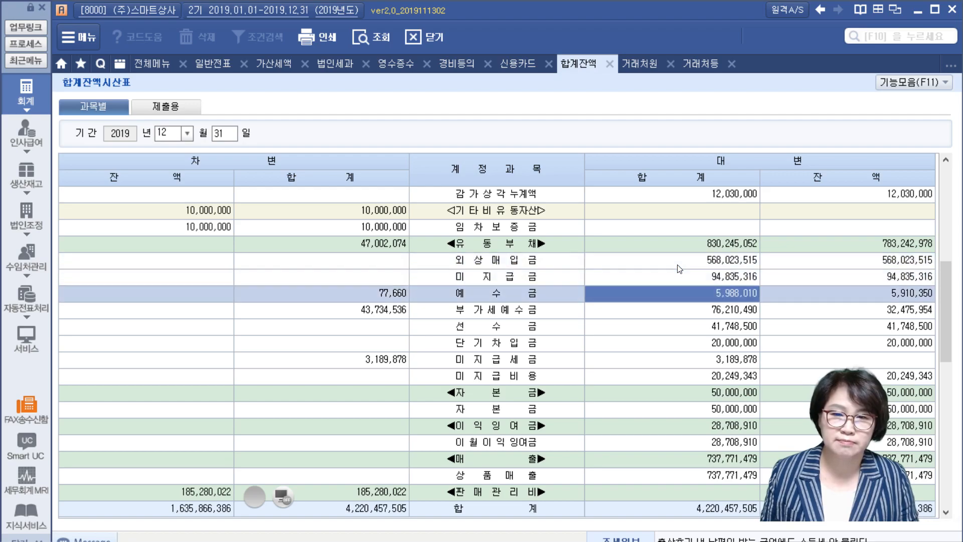
key(Down)
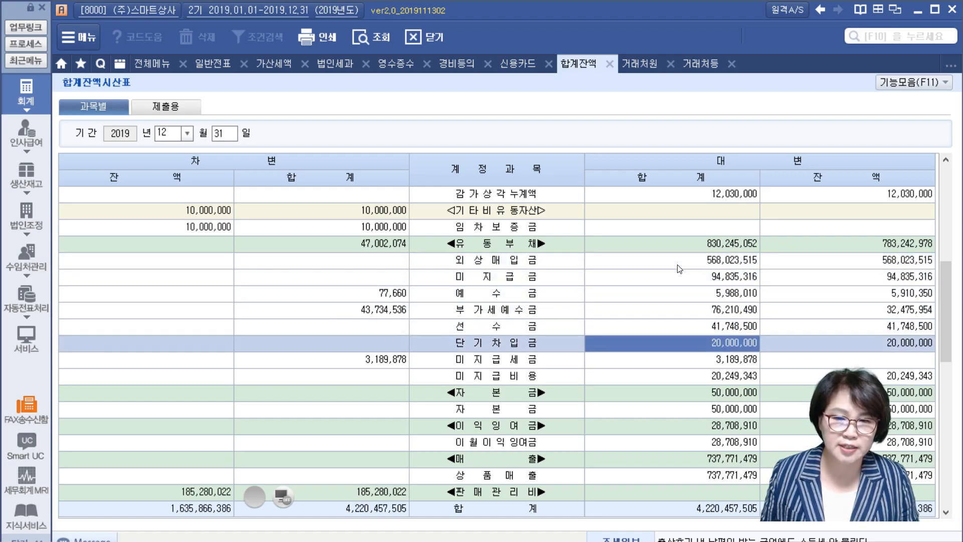
key(Down)
key(Down)
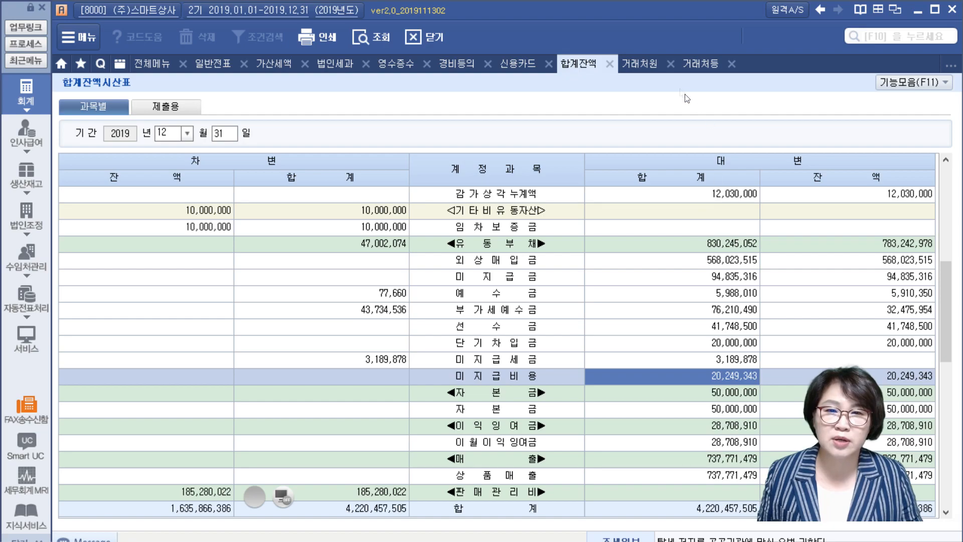
Step: Compare the 외상매출금 customer balances in the 거래처원장 with the accounts in the 합계잔액시산표
click(636, 61)
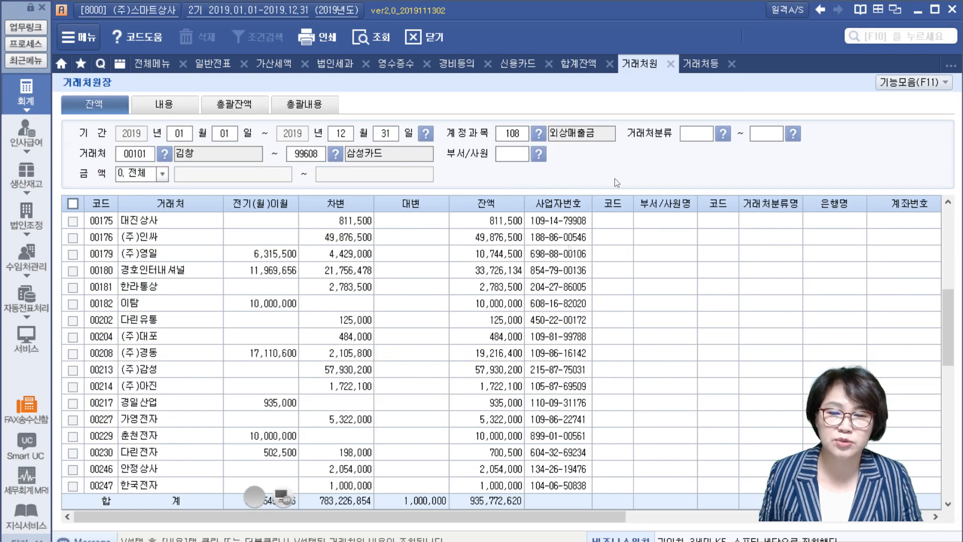
click(577, 62)
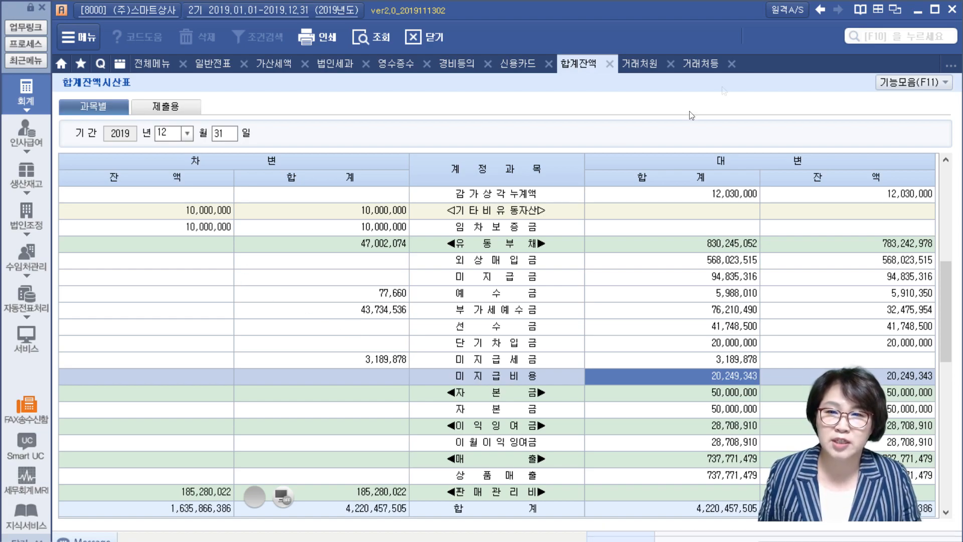
click(645, 64)
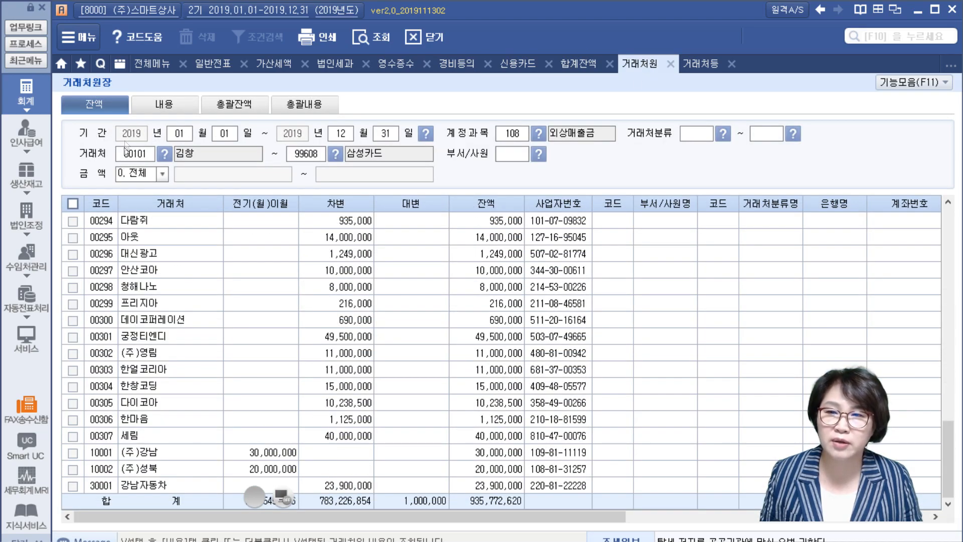
Step: Open the 결산부속명세서 from the 재무회계 functions
click(154, 62)
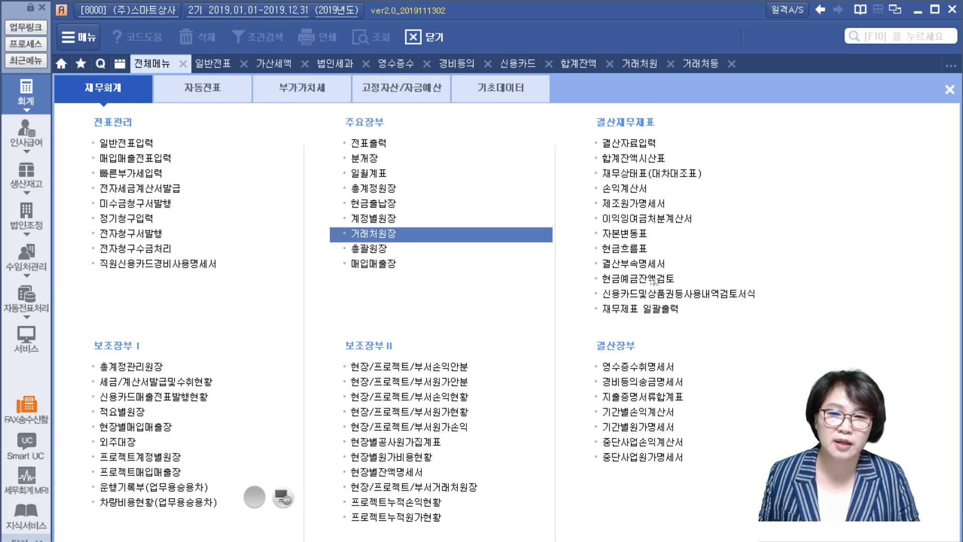
click(615, 263)
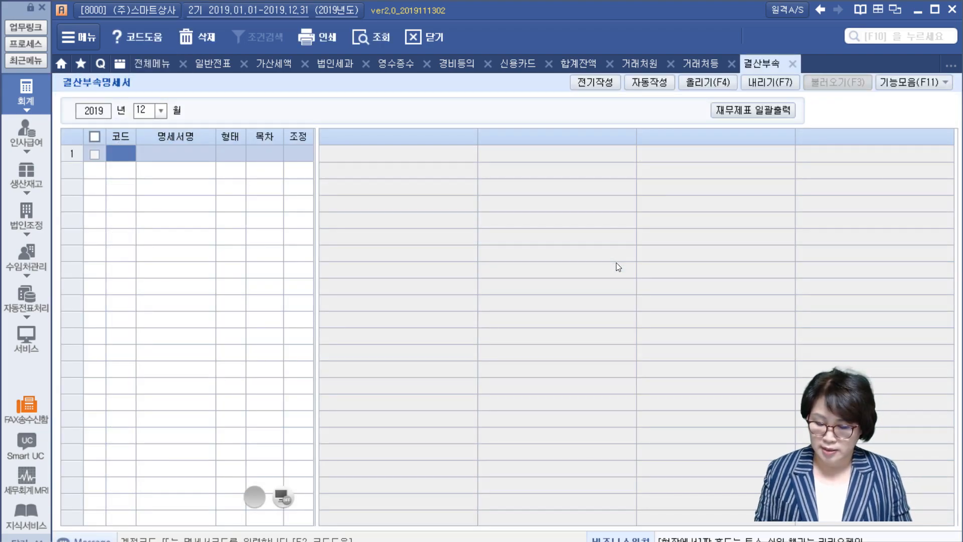
Step: Add account 108 외상매출금 as the first statement with output form 3, 상대처/적요/금액/비고
key(F2)
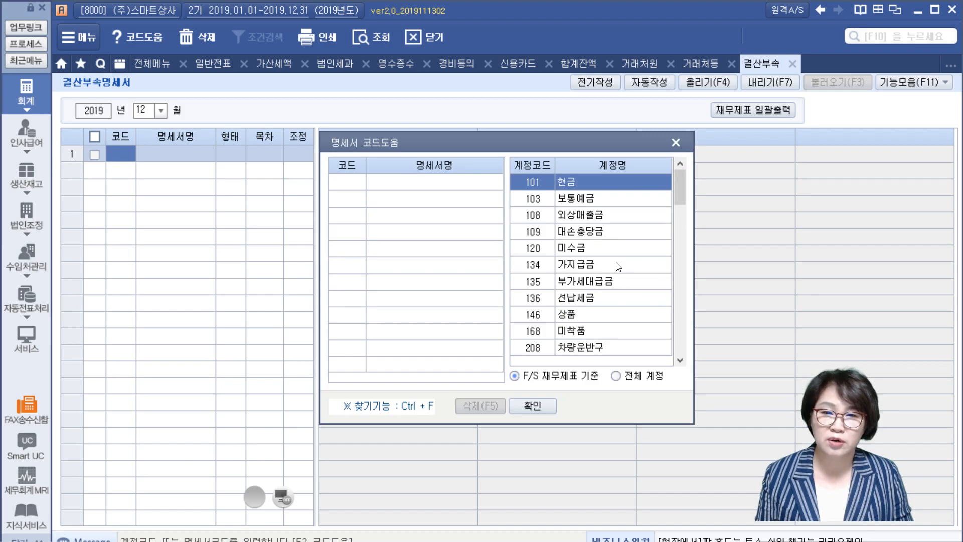
key(Down)
key(Down)
key(Return)
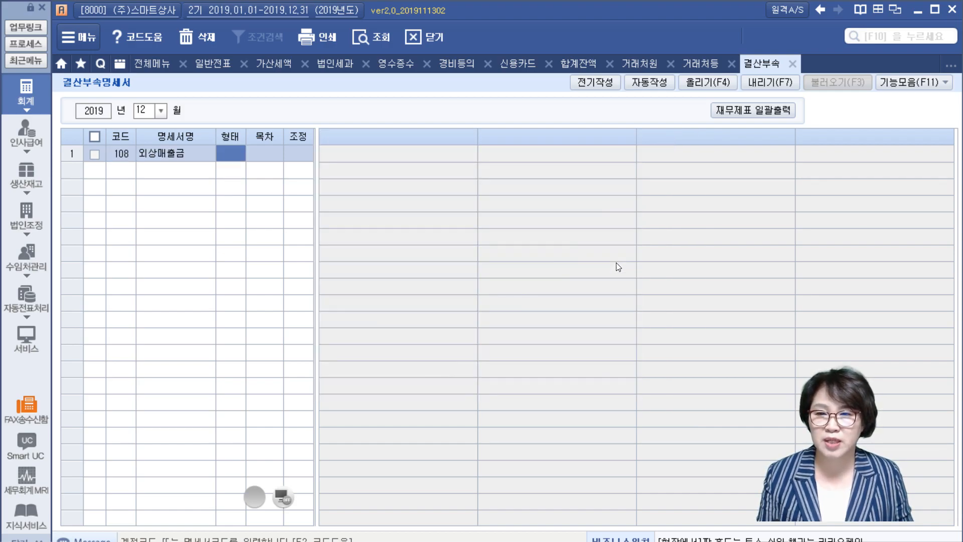
key(shift+Tab)
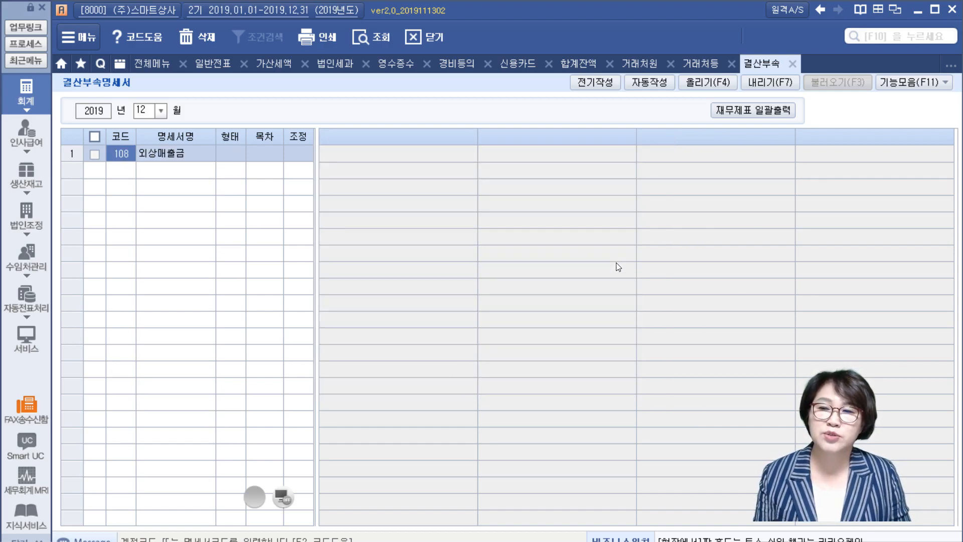
key(Tab)
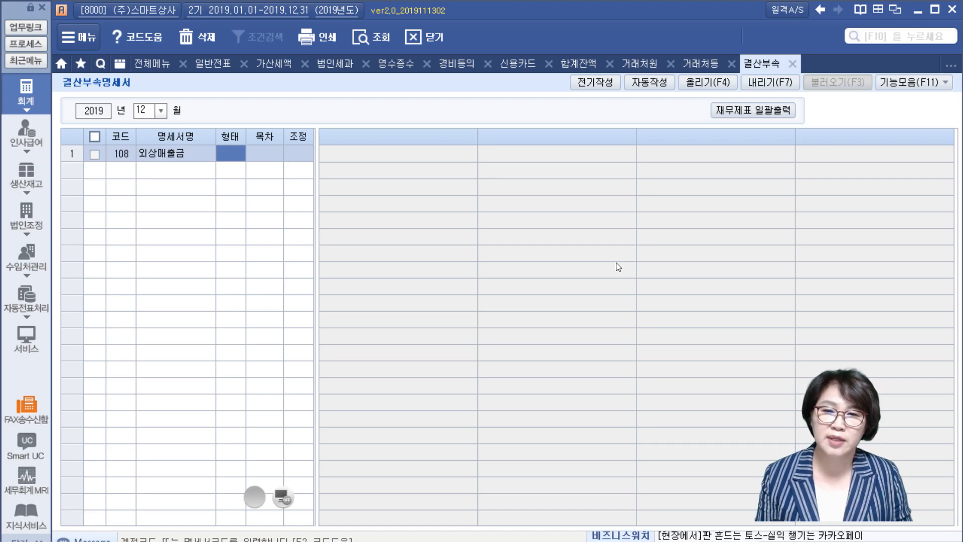
key(F2)
key(Down)
key(Down)
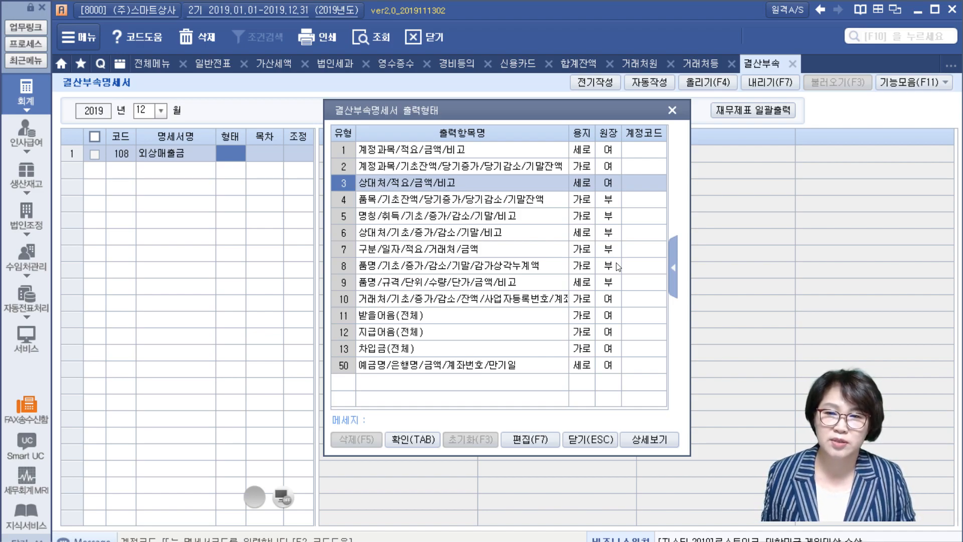
click(417, 439)
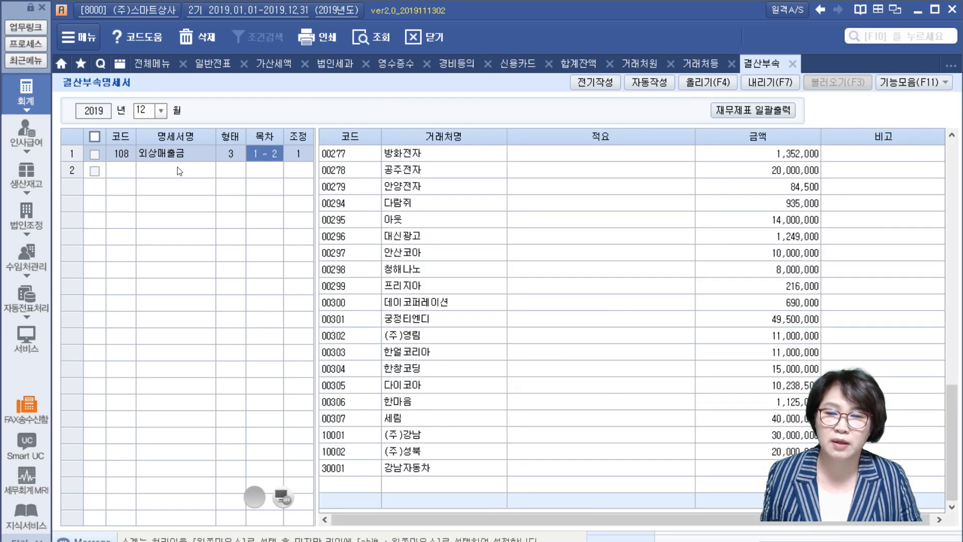
Step: Enter 상품 외상판매대금 as the 적요 of 방화전자 in the 외상매출금 statement
click(588, 155)
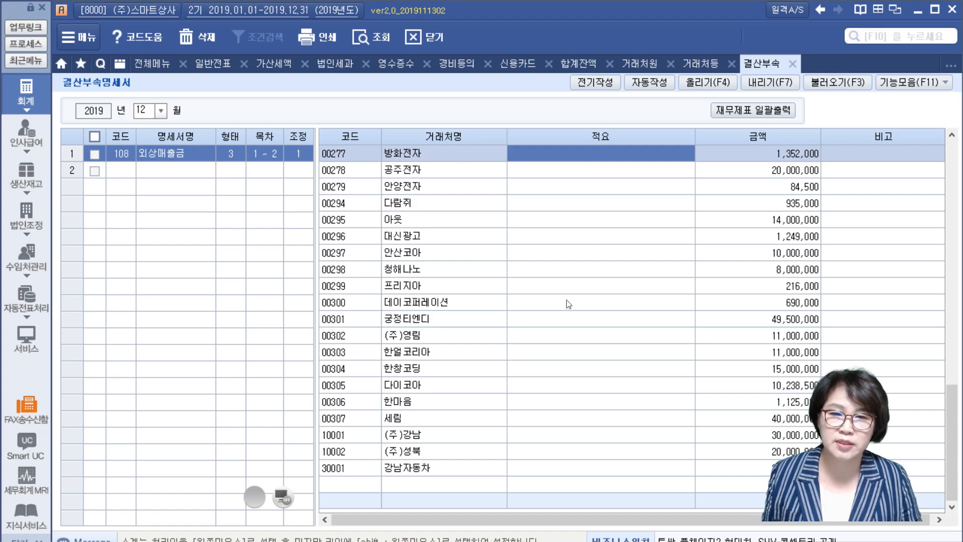
click(568, 301)
click(566, 154)
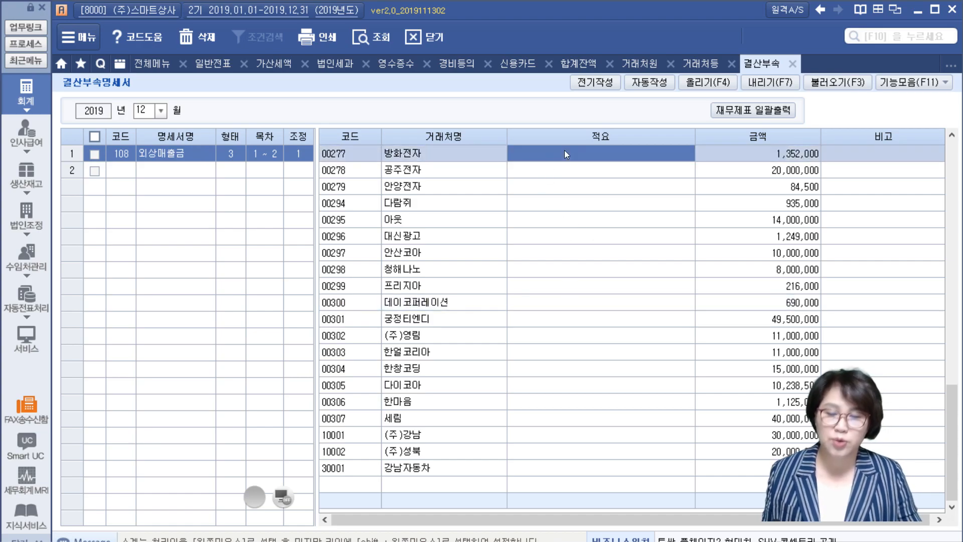
text(상품 오)
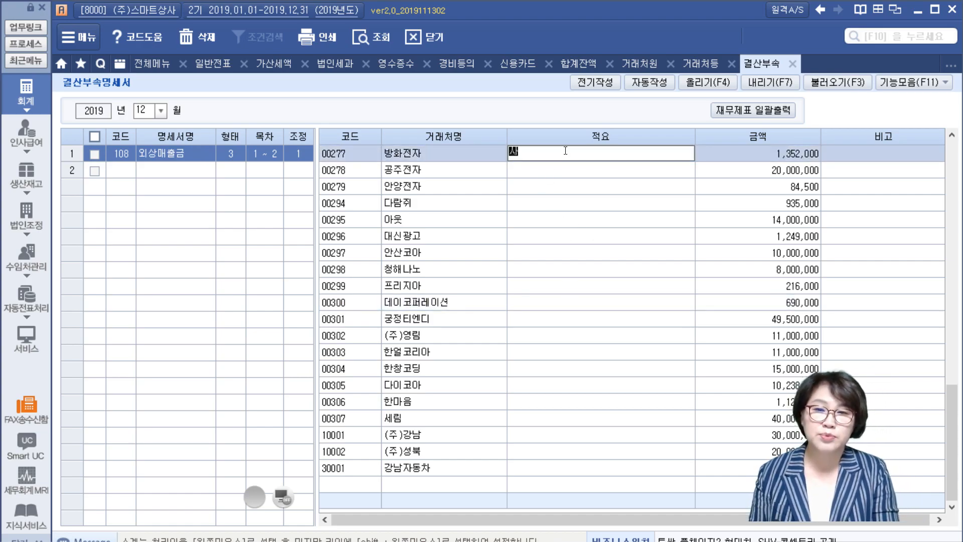
text(상푸)
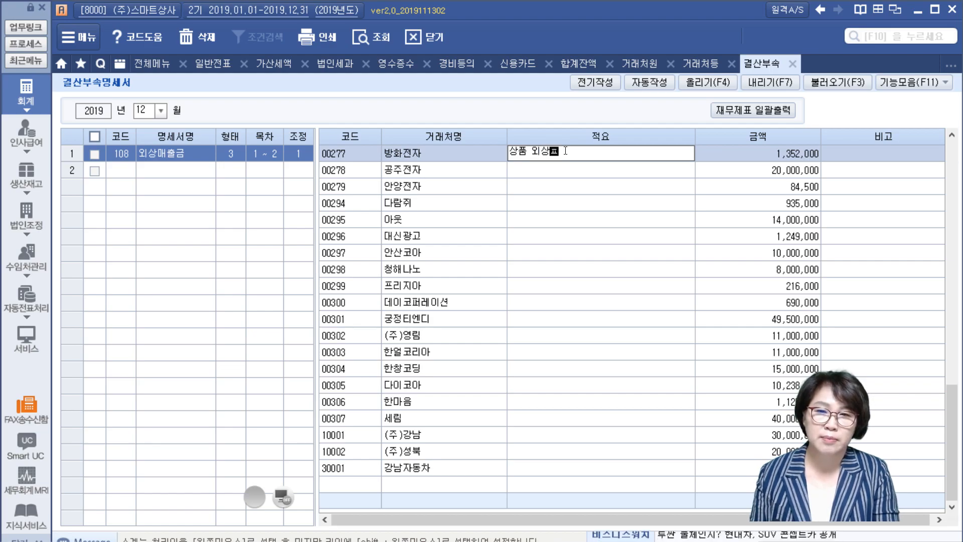
text(판매)
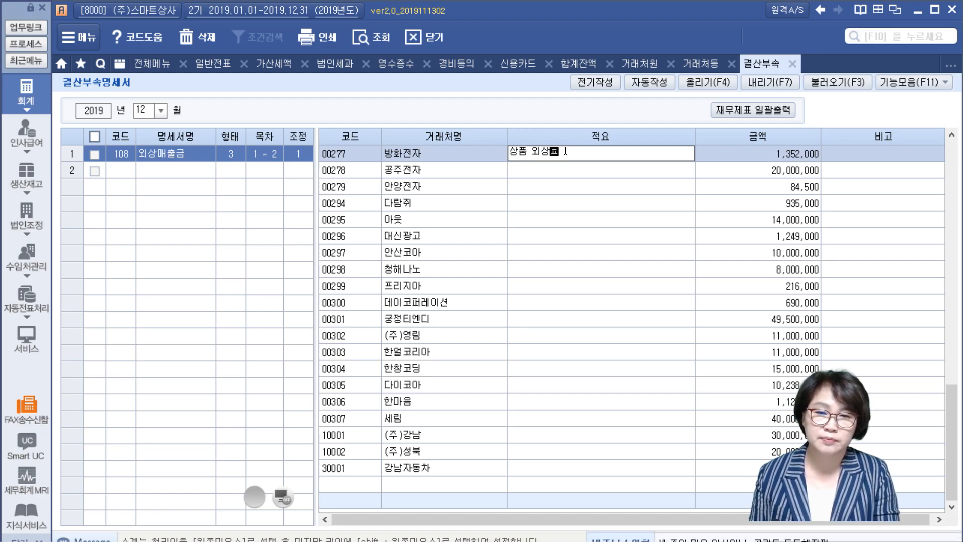
text(대금)
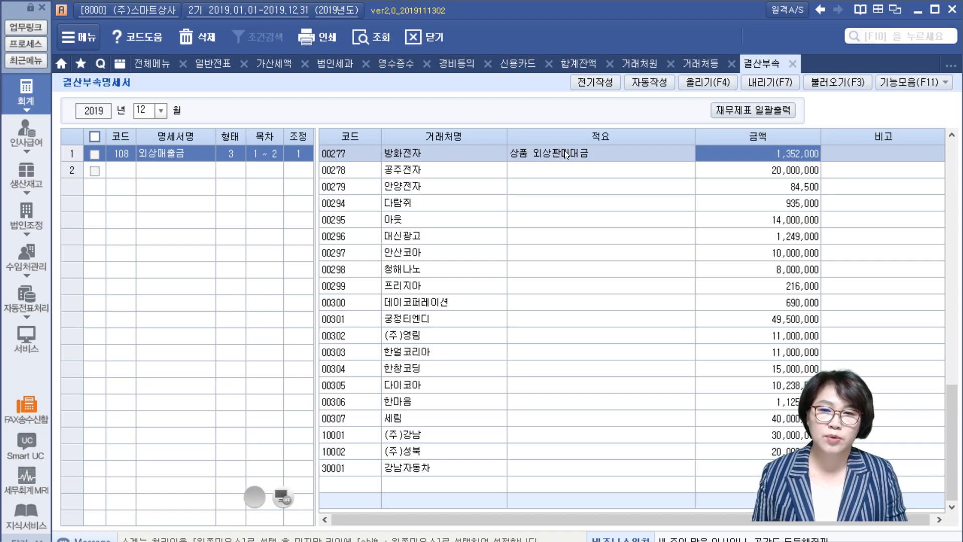
key(Return)
Step: Repeat the 적요 상품 외상판매대금 for the remaining 외상매출금 customers from 공주전자 down to 강남자동차
click(565, 153)
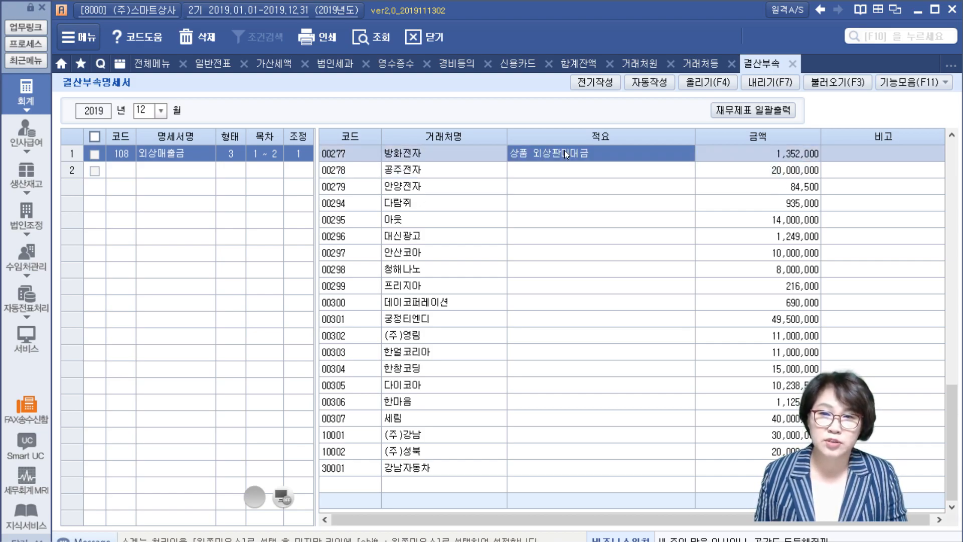
key(Down)
text(상품 외상판매대금)
key(Down)
text(상품 외상판매대금)
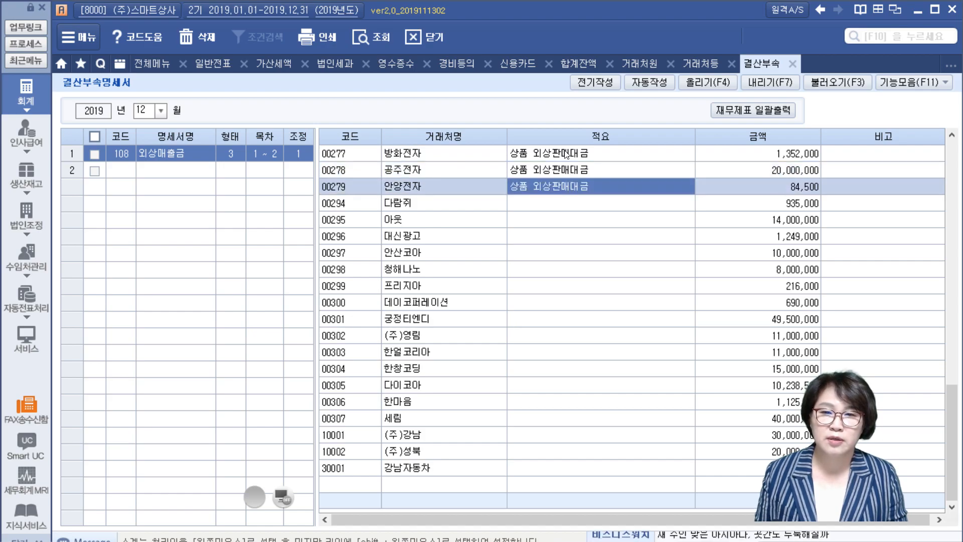
key(Down)
text(상품 외상판매대금)
key(Down)
text(상품 외상판매대금)
key(Down)
text(상품 외상판매대금)
key(Down)
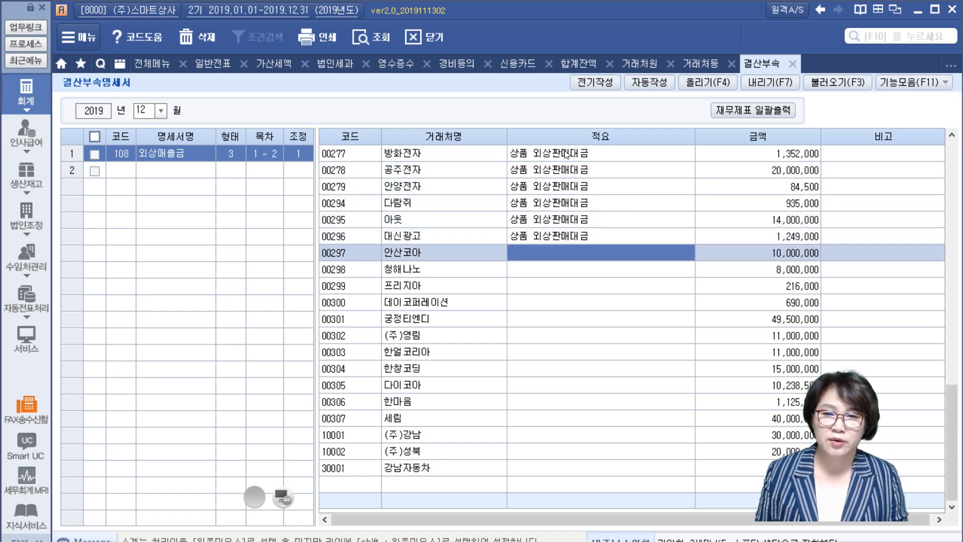
text(상품 외상판매대금)
key(Down)
text(상품 외상판매대금)
key(Down)
text(상품 외상판매대금)
key(Down)
text(상품 외상판매대금)
key(Down)
text(상품 외상판매대금)
key(Down)
text(상품 외상판매대금)
key(Down)
text(상품 외상판매대금)
key(Down)
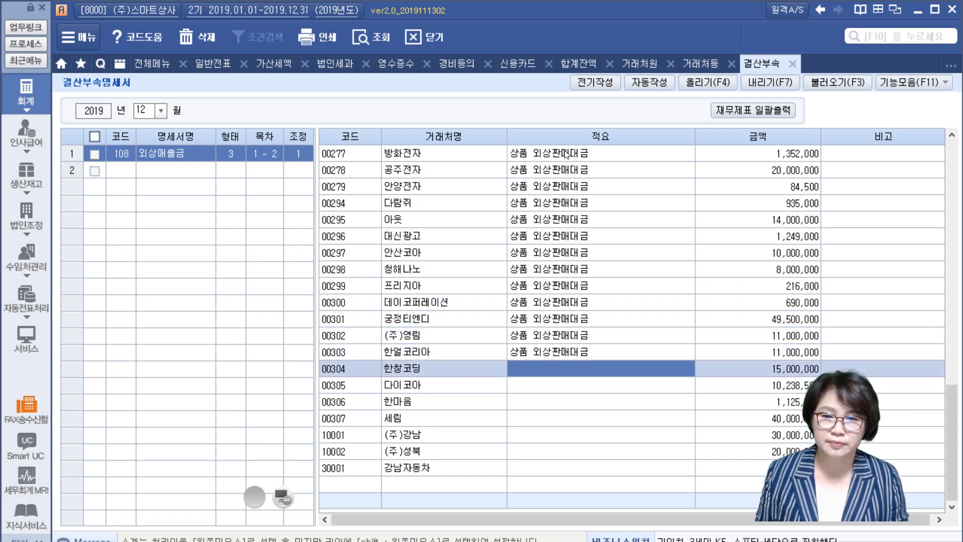
text(상품 외상판매대금)
key(Down)
text(상품 외상판매대금)
key(Down)
text(상품 외상판매대금)
key(Down)
text(상품 외상판매대금)
key(Down)
text(상품 외상판매대금)
key(Down)
text(상품 외상판매대금)
key(Down)
text(상품 외상판매대금)
key(Down)
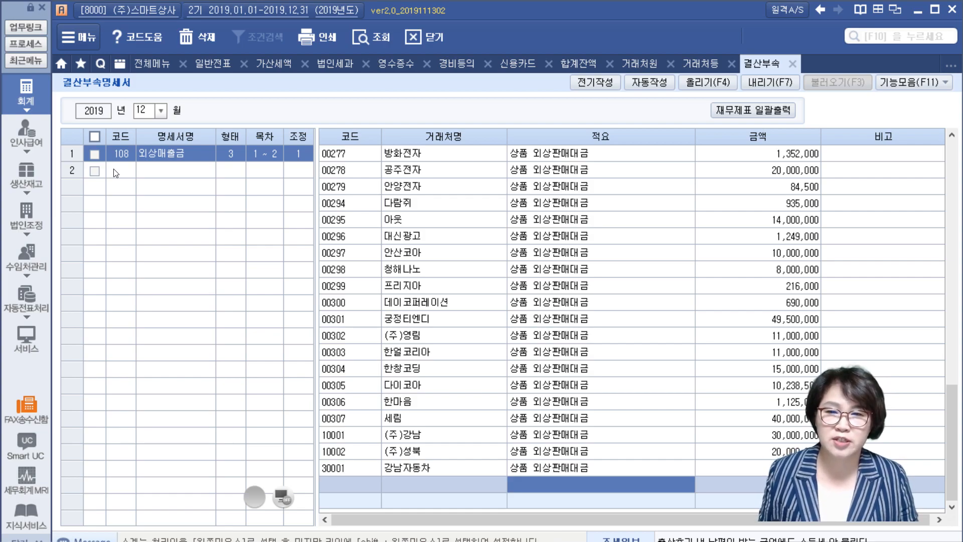
Step: Add account 251 외상매입금 as the second statement with output form 3, 상대처/적요/금액/비고
click(125, 172)
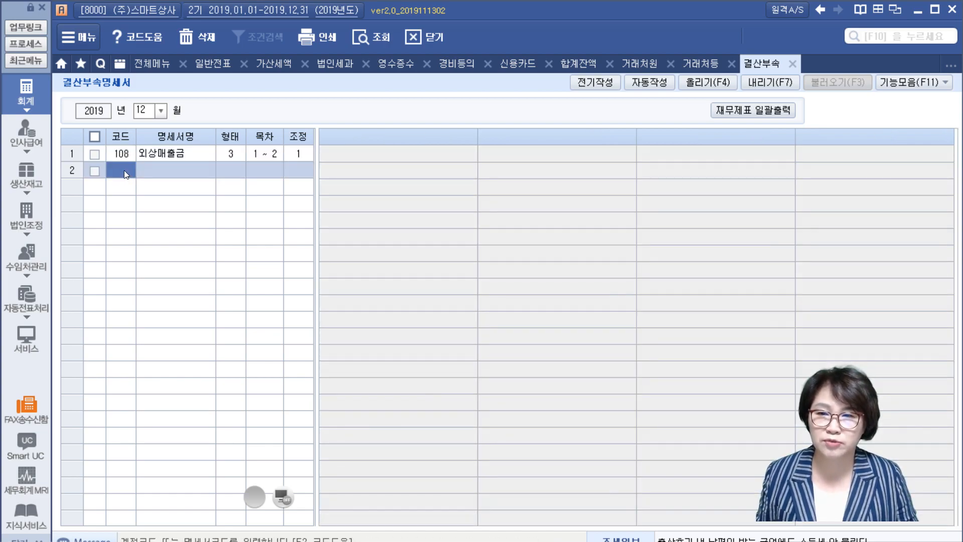
key(F2)
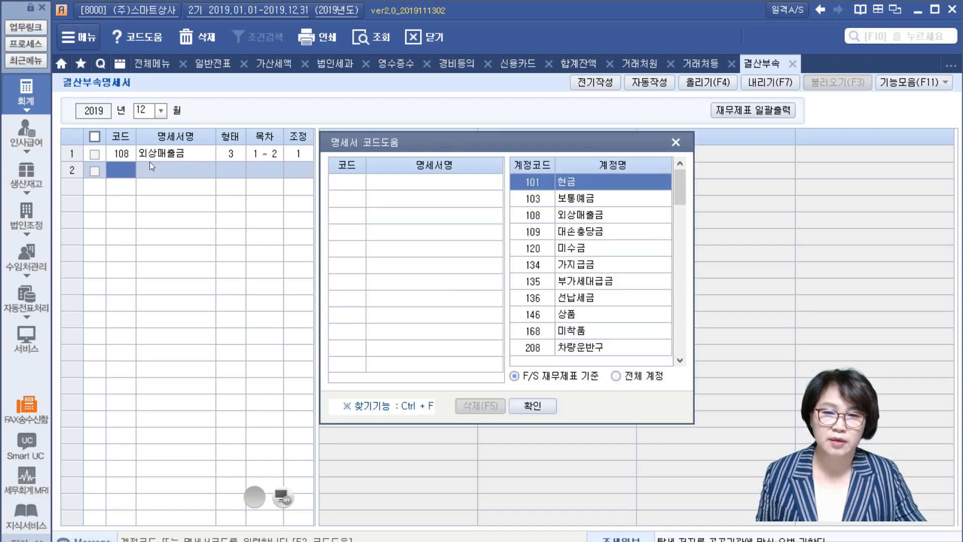
drag(684, 192, 684, 242)
click(567, 231)
scroll(567, 235, up, 3)
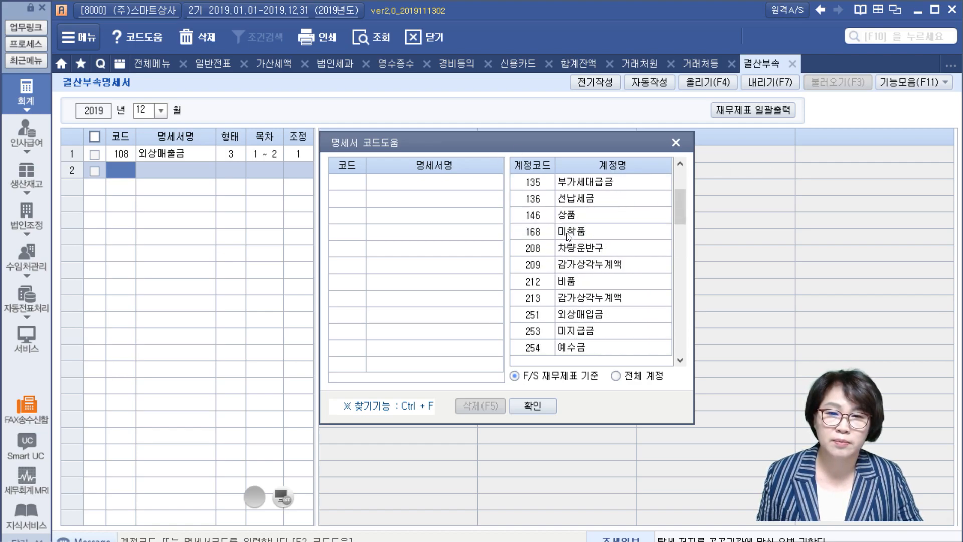
click(621, 314)
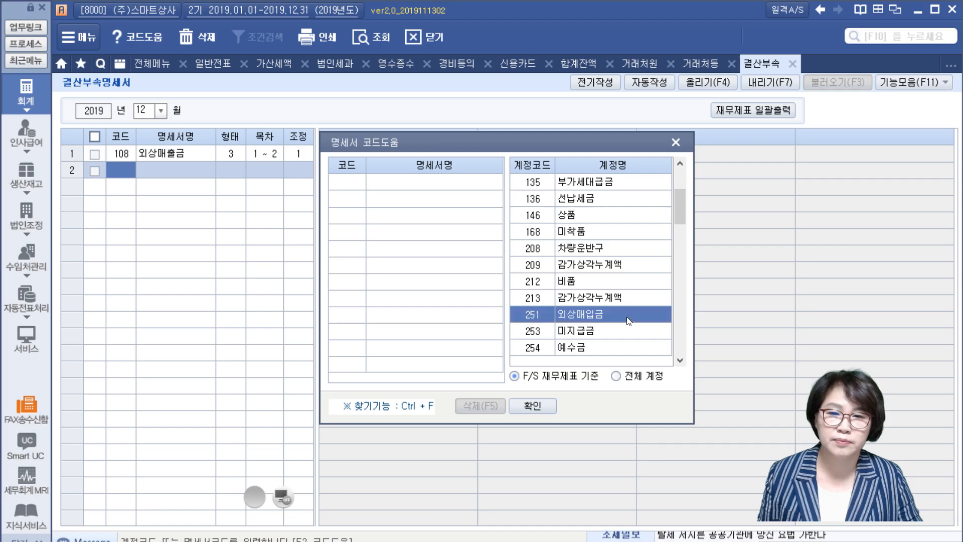
double_click(627, 317)
key(F2)
key(Down)
key(Down)
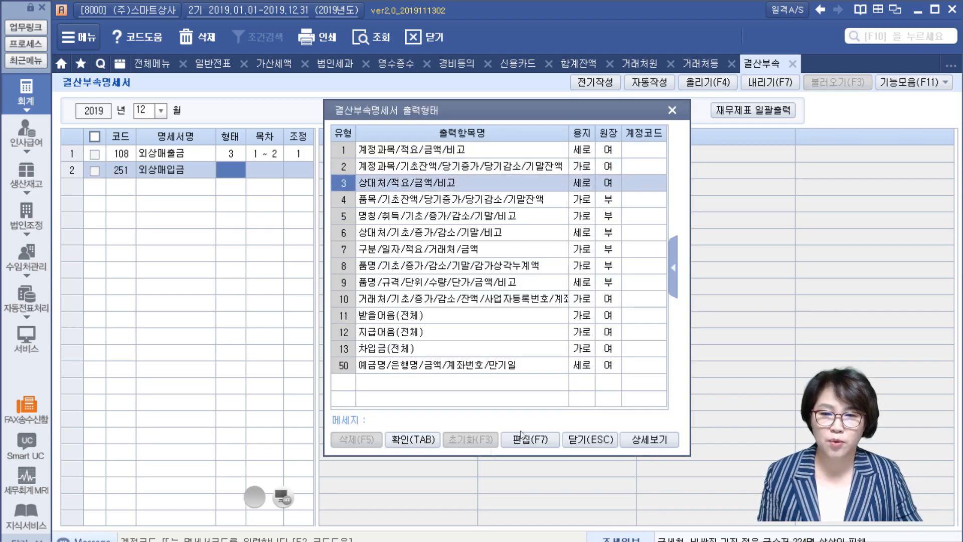
click(412, 441)
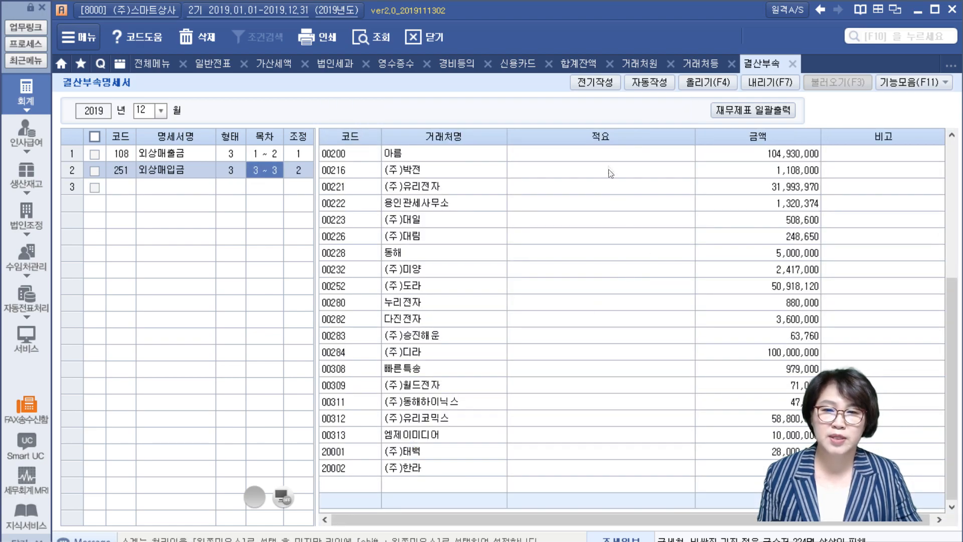
Step: Enter 상품외상구매대금 as the 적요 of 아름 in the 외상매입금 statement
click(603, 150)
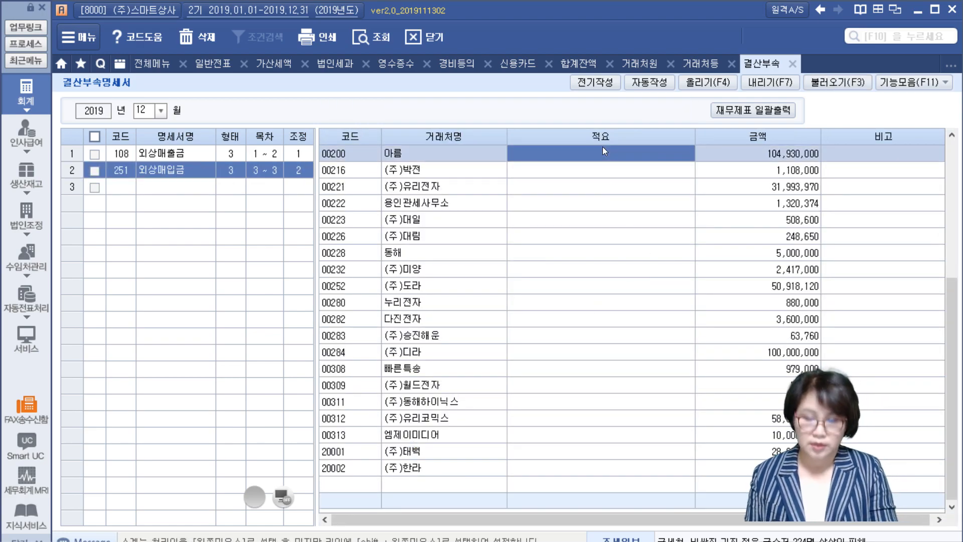
text(상품매)
text(상구매)
text(대금)
key(Return)
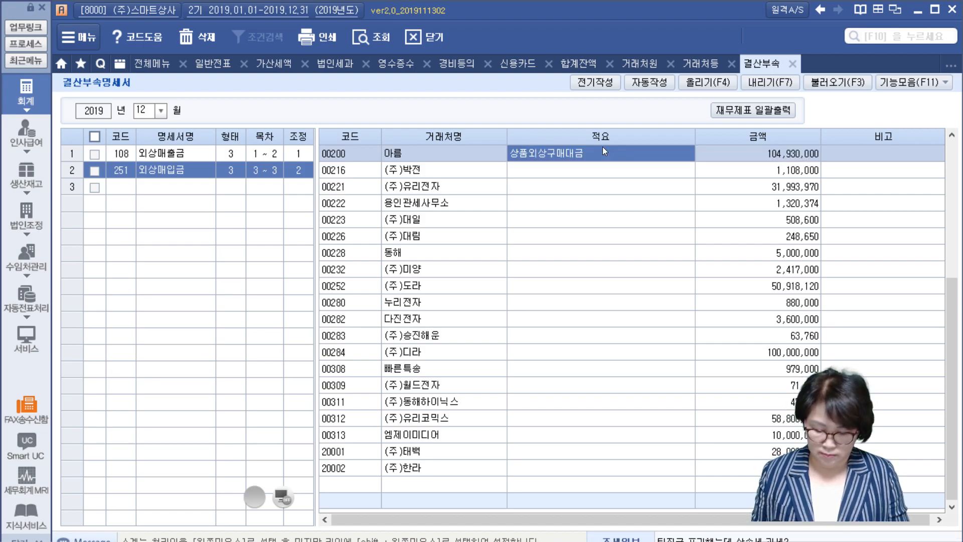
Step: Repeat the 적요 상품외상구매대금 for the remaining 외상매입금 suppliers from (주)박전 down to (주)한라
key(Return)
key(Return)
key(Return)
key(Return)
key(Return)
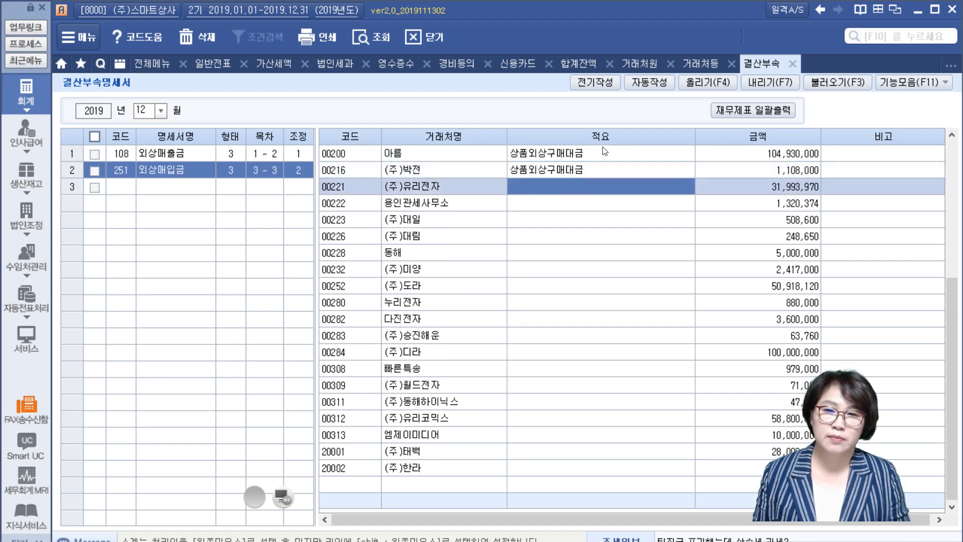
key(Return)
key(Return)
key(Return)
key(Return)
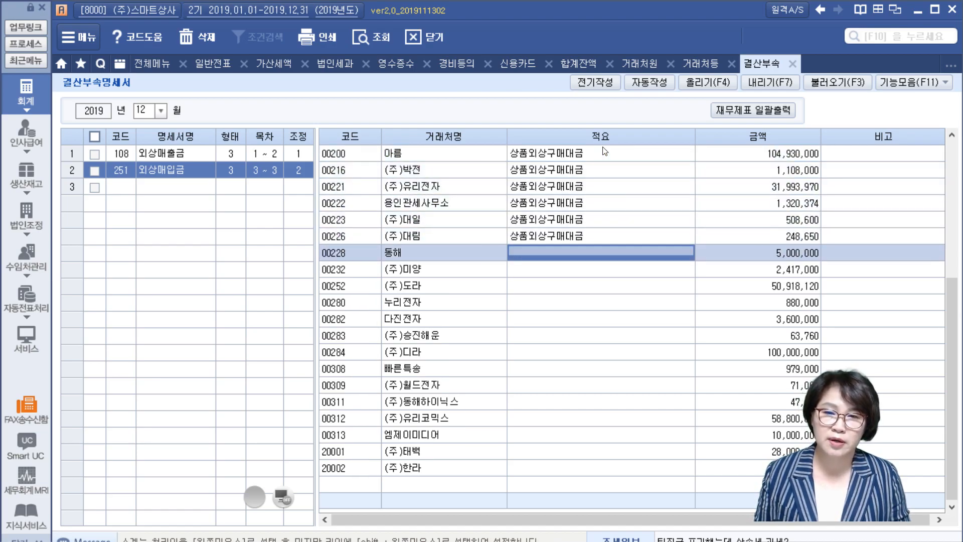
key(Return)
key(Return)
key(Return)
key(Return)
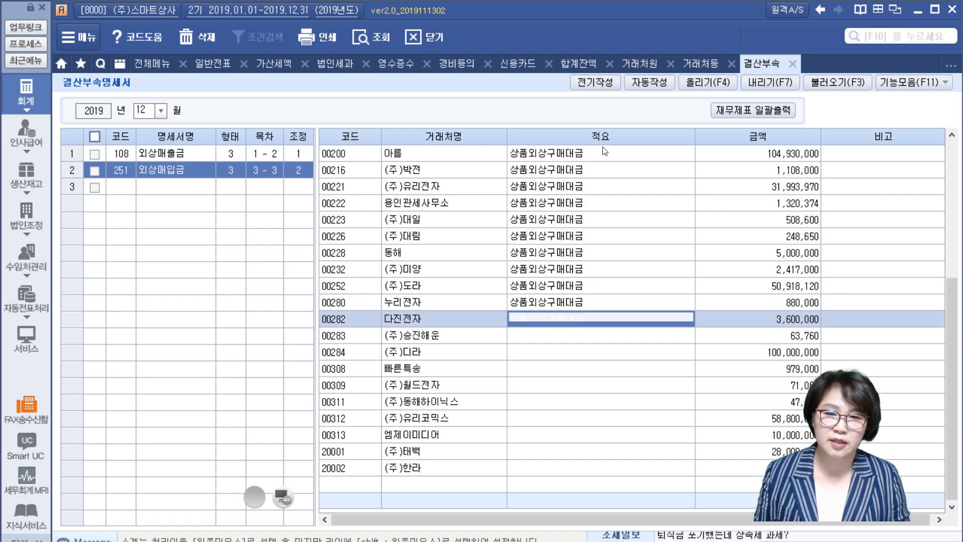
key(Return)
key(Return)
key(Return)
key(Return)
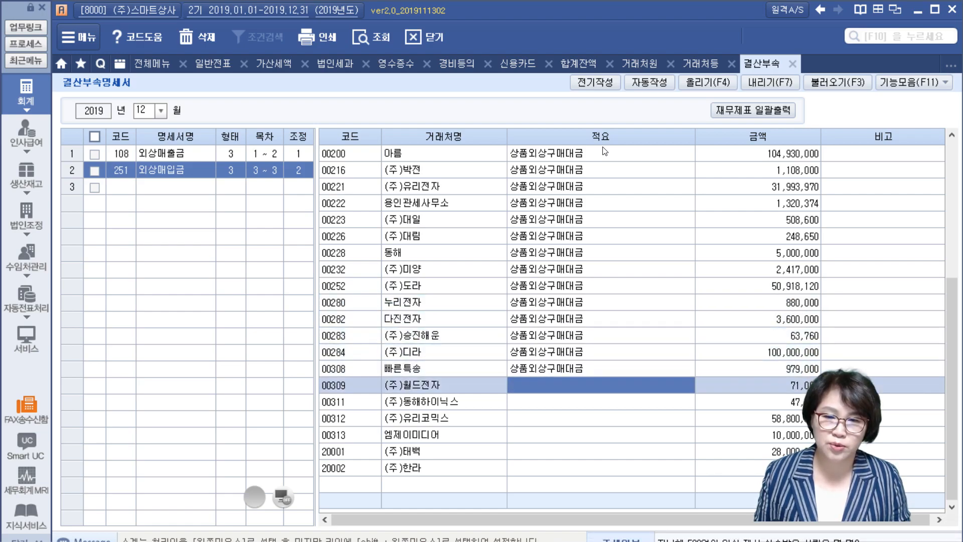
key(Return)
key(Return)
key(Return)
key(Return)
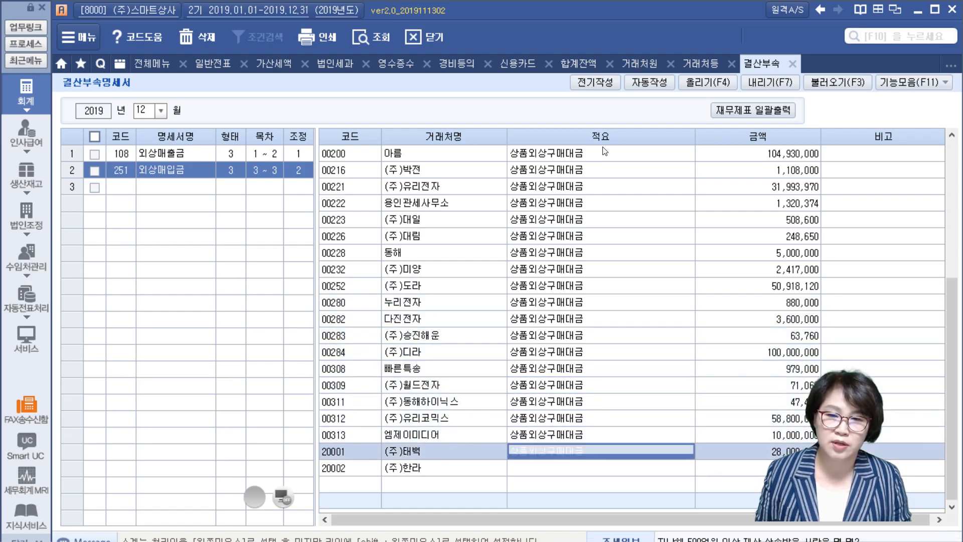
key(Return)
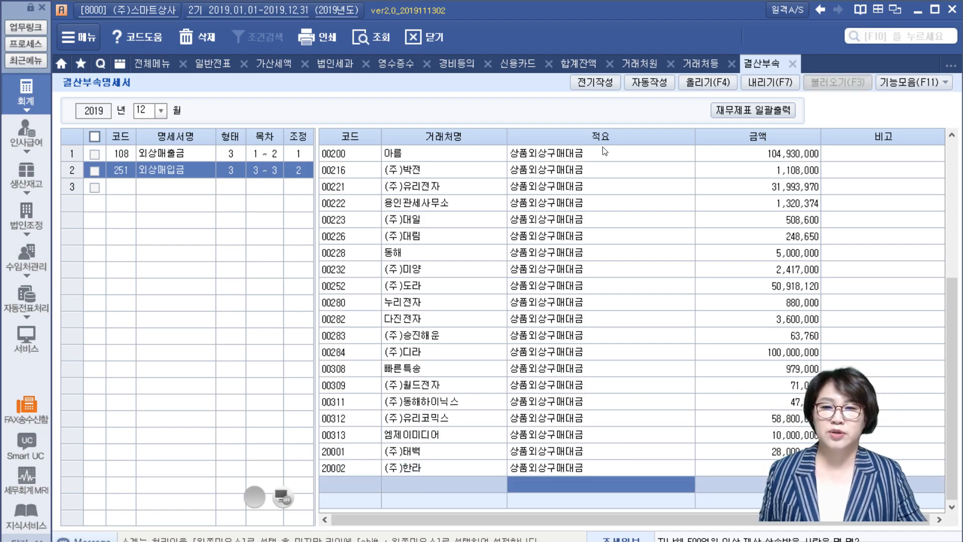
Step: Add account 103 보통예금 as the third statement with output form 3, 상대처/적요/금액/비고
click(120, 187)
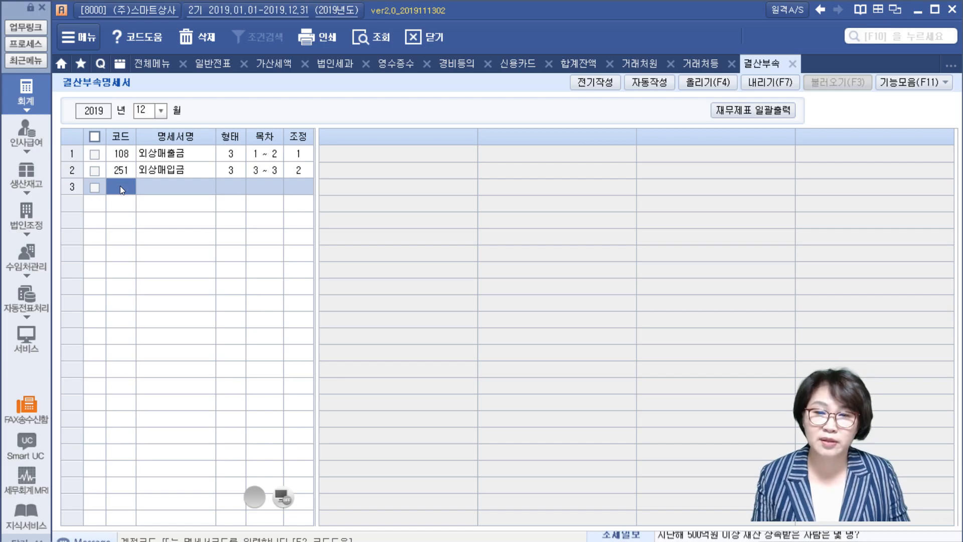
key(F2)
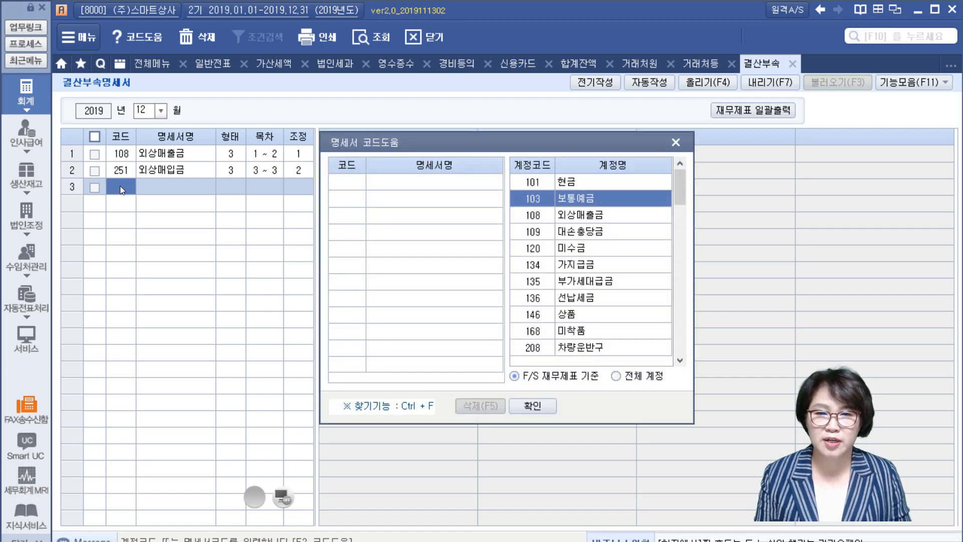
key(Return)
key(F2)
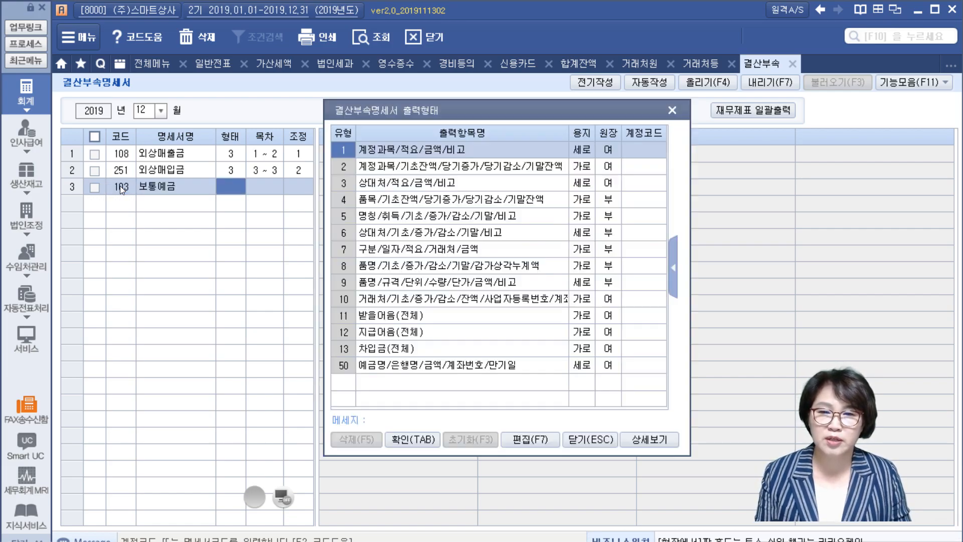
key(Down)
key(Down)
key(Return)
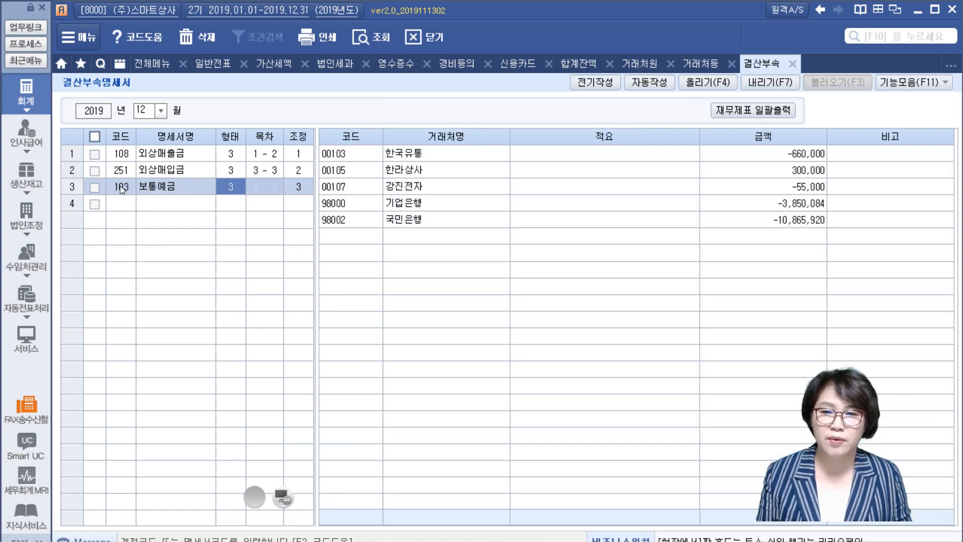
Step: Enter 통장 잔액 as the 적요 of 한국유통 in the 보통예금 statement
click(628, 155)
text(통장 잔액)
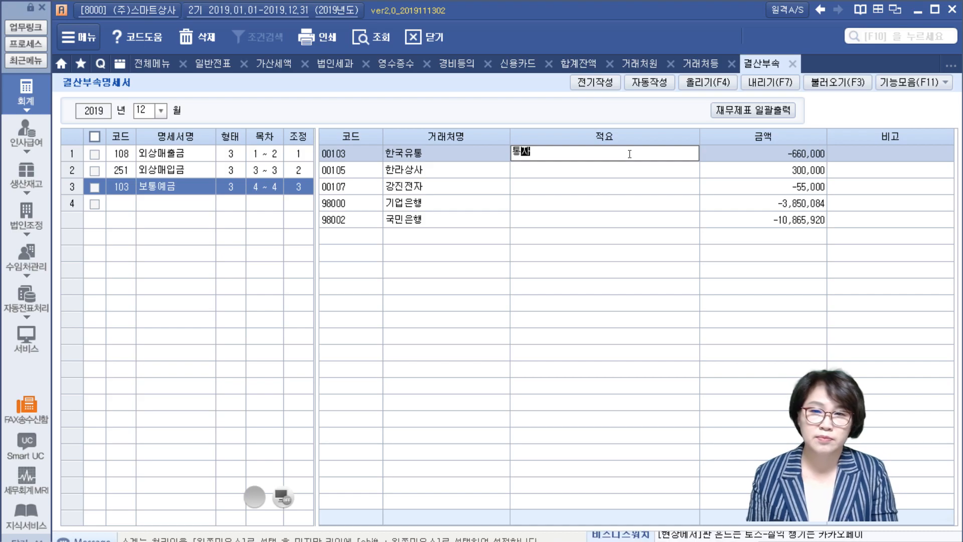
key(Return)
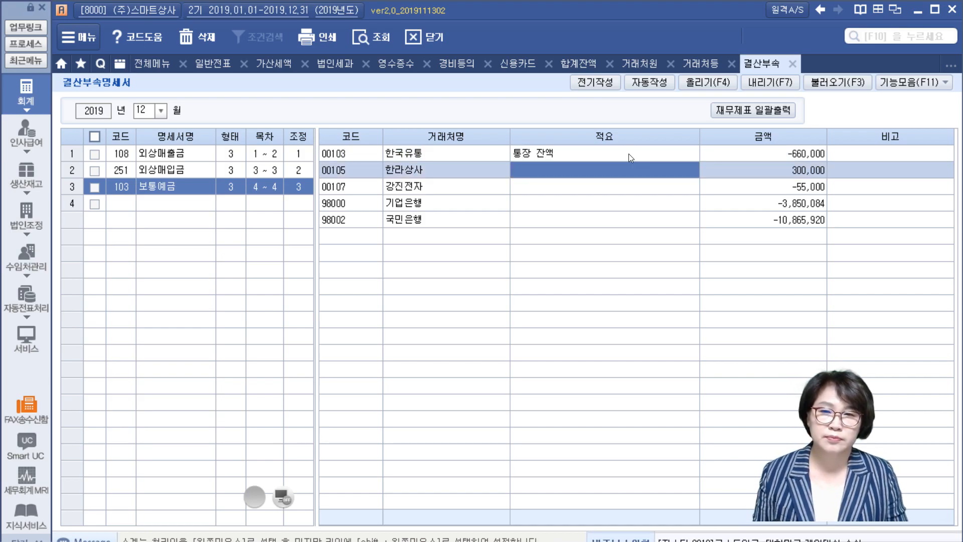
Step: Repeat the 적요 통장 잔액 for the remaining 보통예금 rows from 한라상사 down to 국민은행
click(629, 156)
key(ctrl+c)
key(Down)
key(ctrl+v)
key(Down)
key(ctrl+v)
key(Down)
key(ctrl+v)
key(Down)
key(Down)
key(Up)
key(ctrl+v)
key(Down)
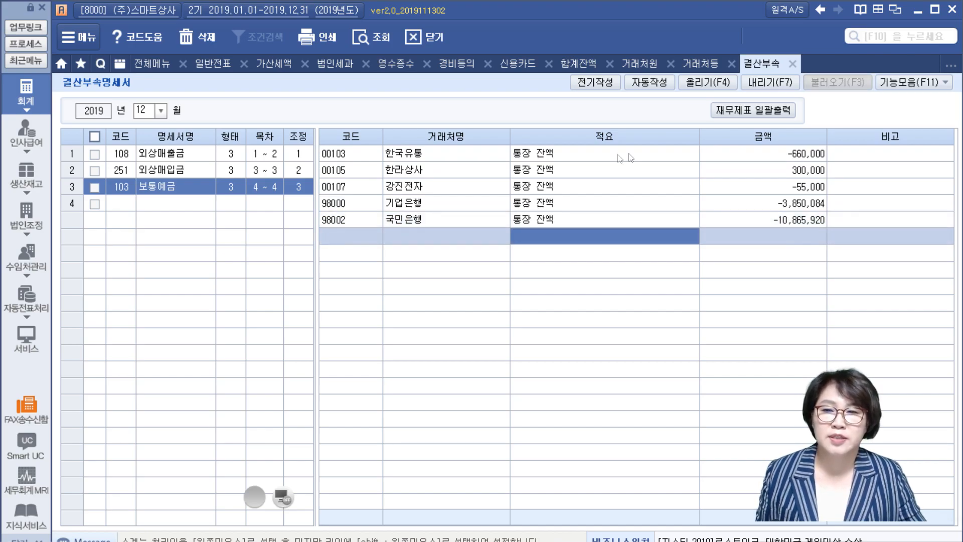
click(478, 178)
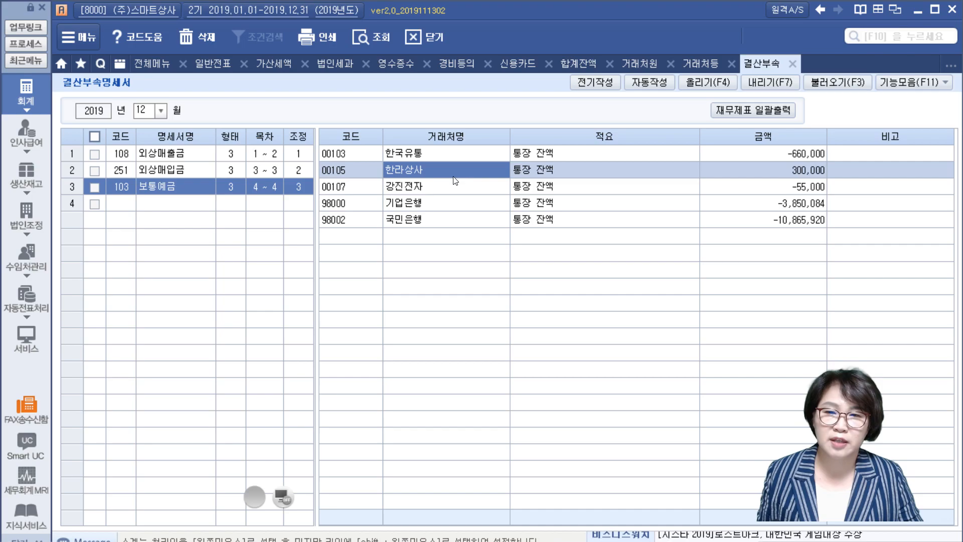
click(441, 187)
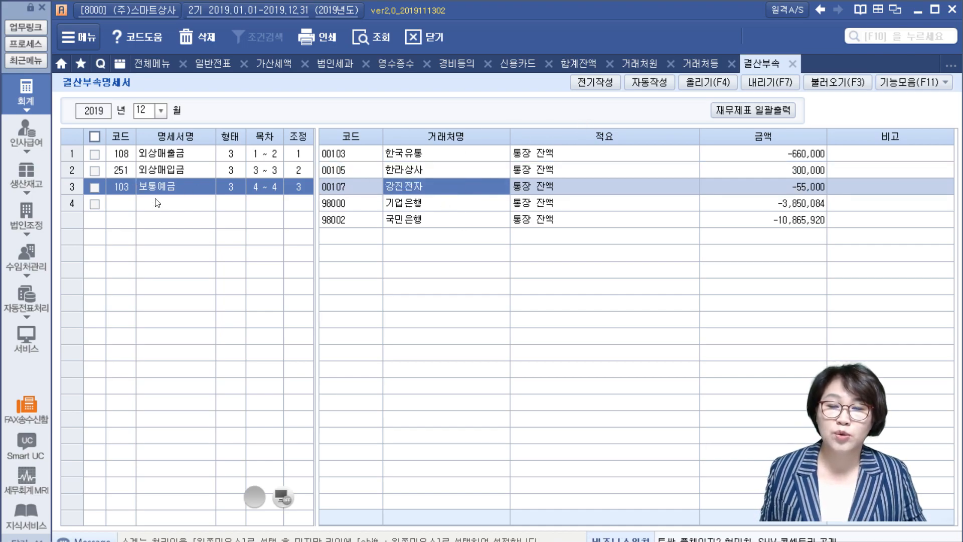
click(464, 173)
key(F5)
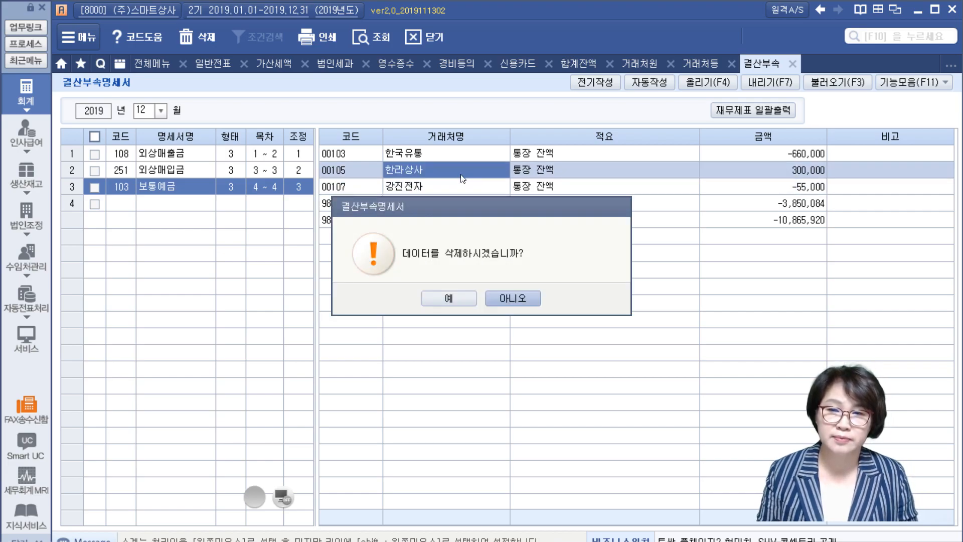
key(Escape)
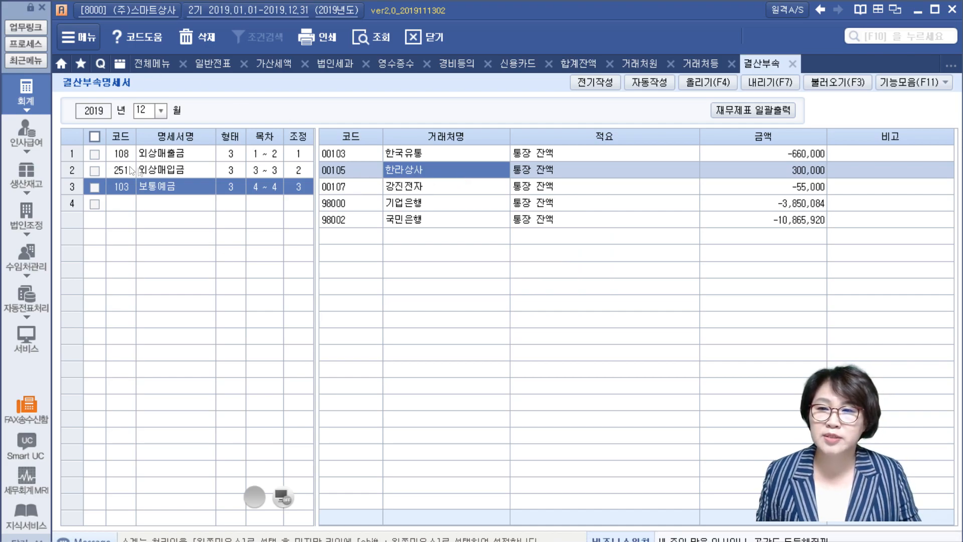
Step: Preview the printout of all three checked statements, look through its pages from 외상매출금 to 보통예금, and close the preview
click(93, 135)
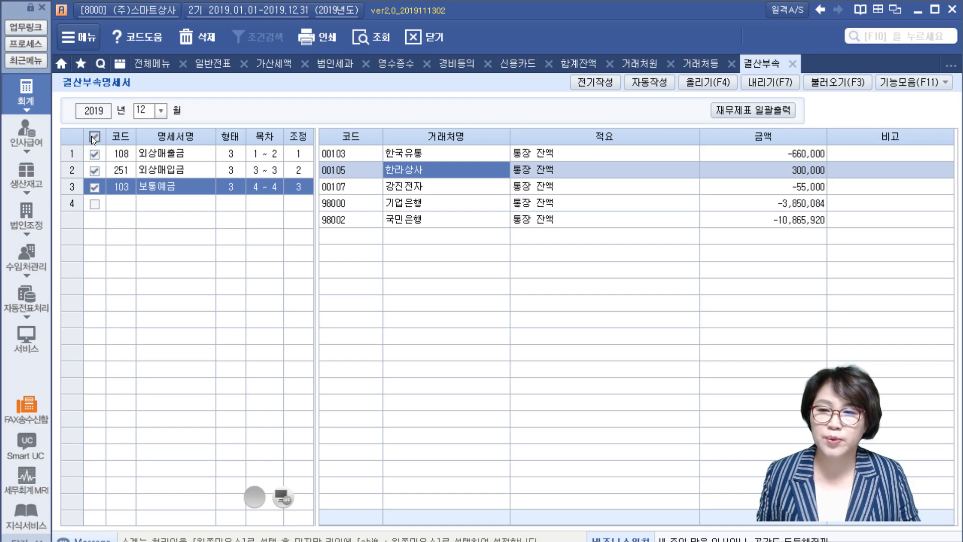
click(331, 32)
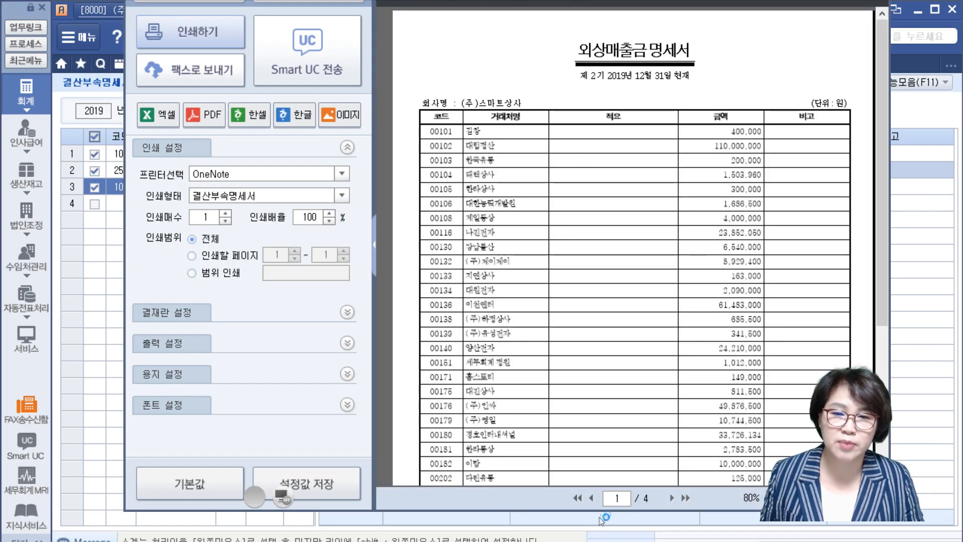
click(671, 498)
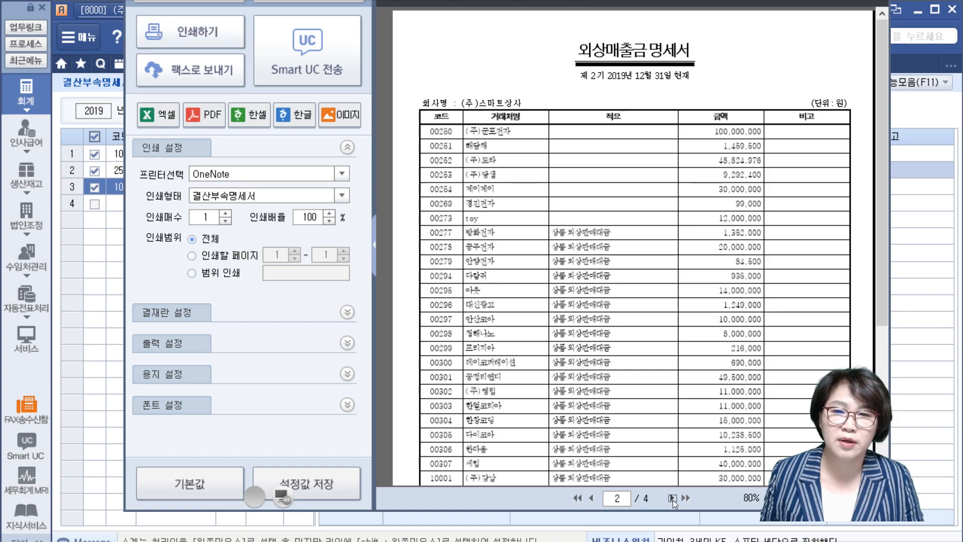
click(672, 498)
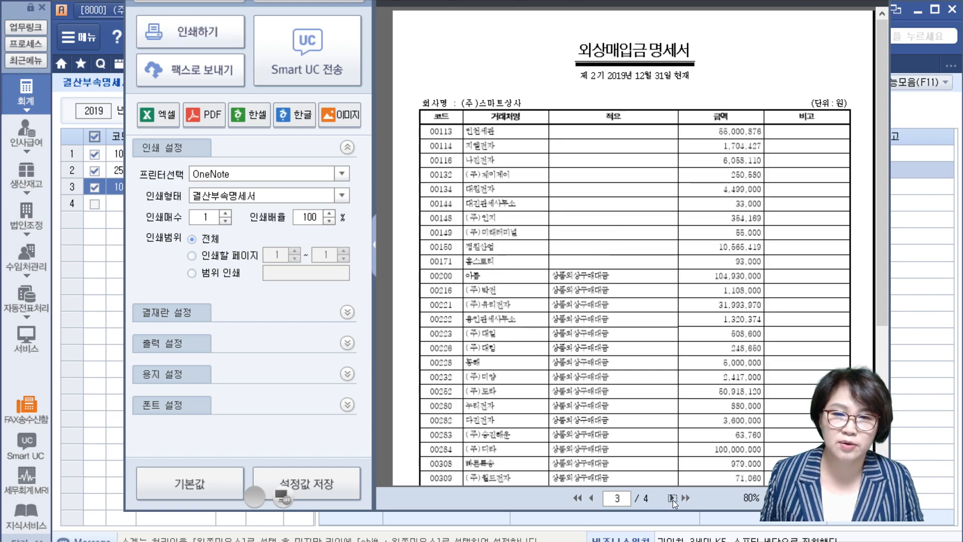
click(672, 498)
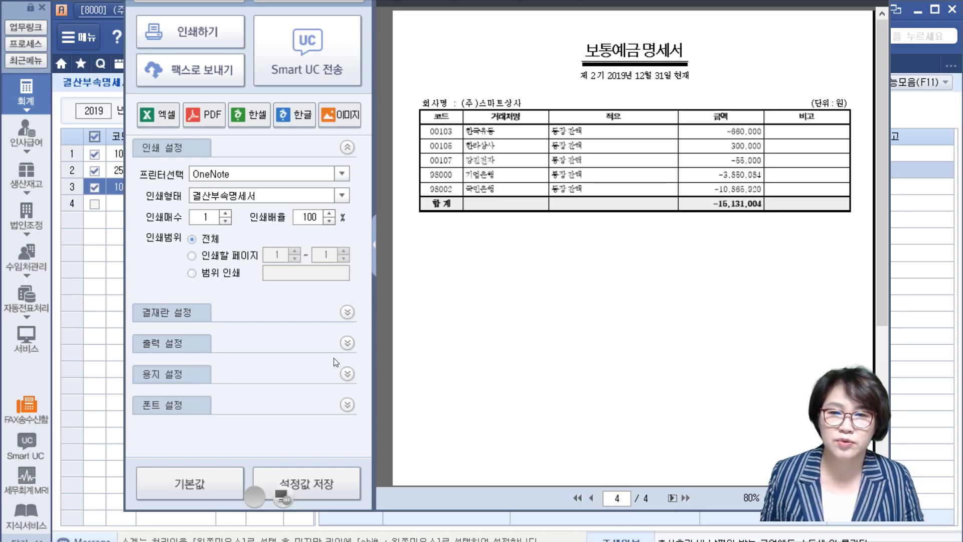
click(590, 498)
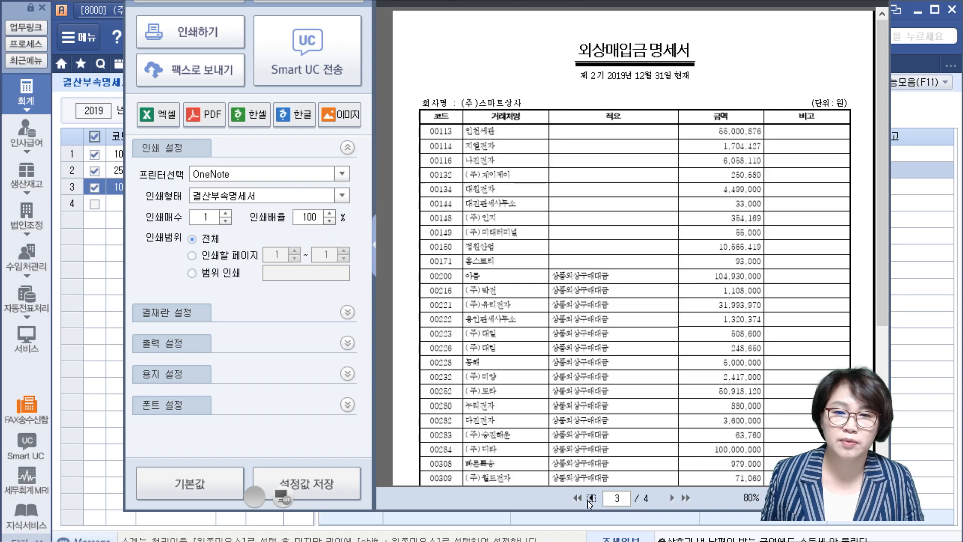
click(590, 498)
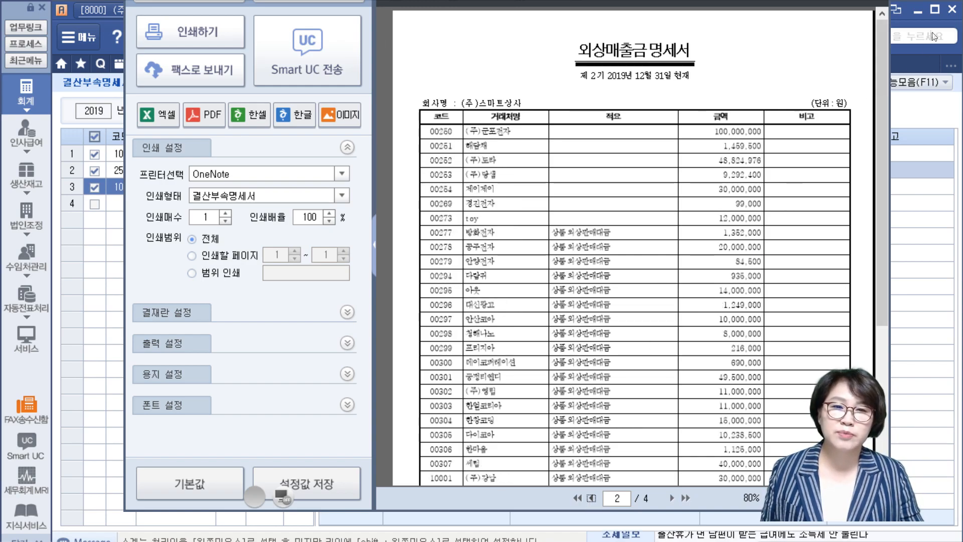
key(Escape)
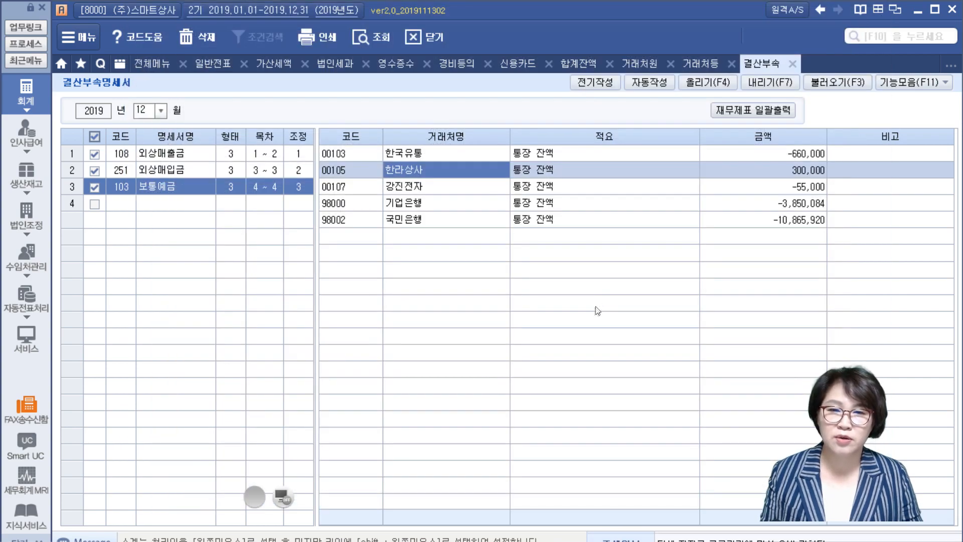
Step: Reopen the 외상매출금 statement and review the 적요 and 금액 of its customers
click(120, 205)
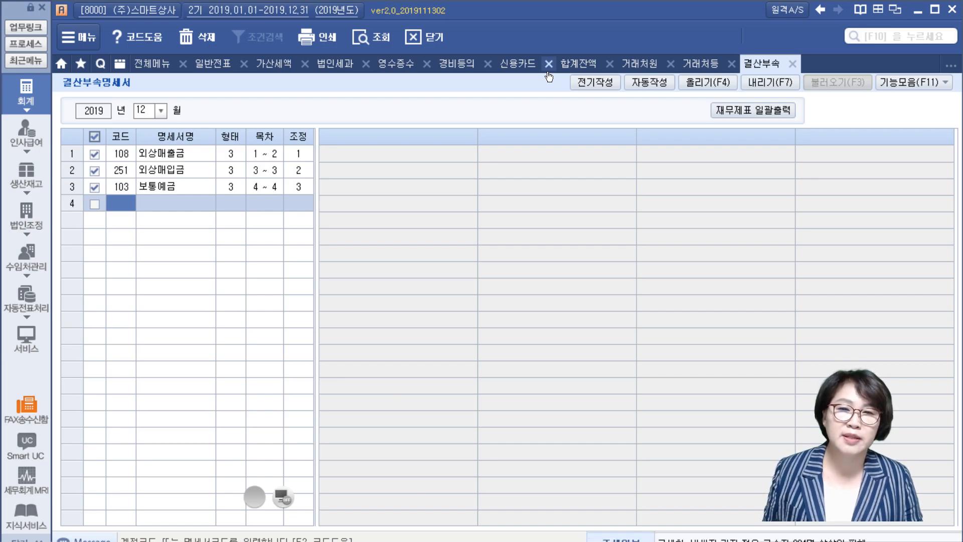
click(157, 153)
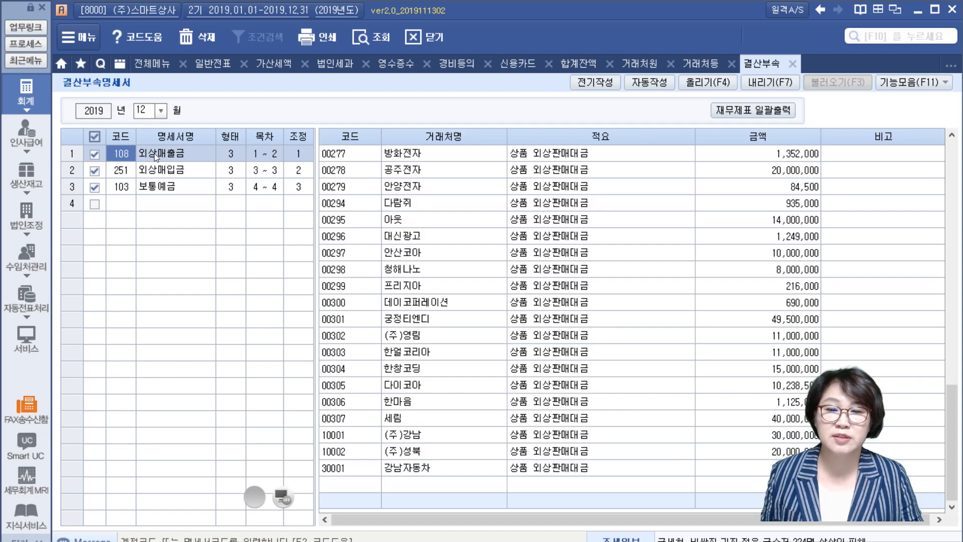
click(660, 353)
scroll(662, 357, up, 5)
scroll(662, 356, down, 12)
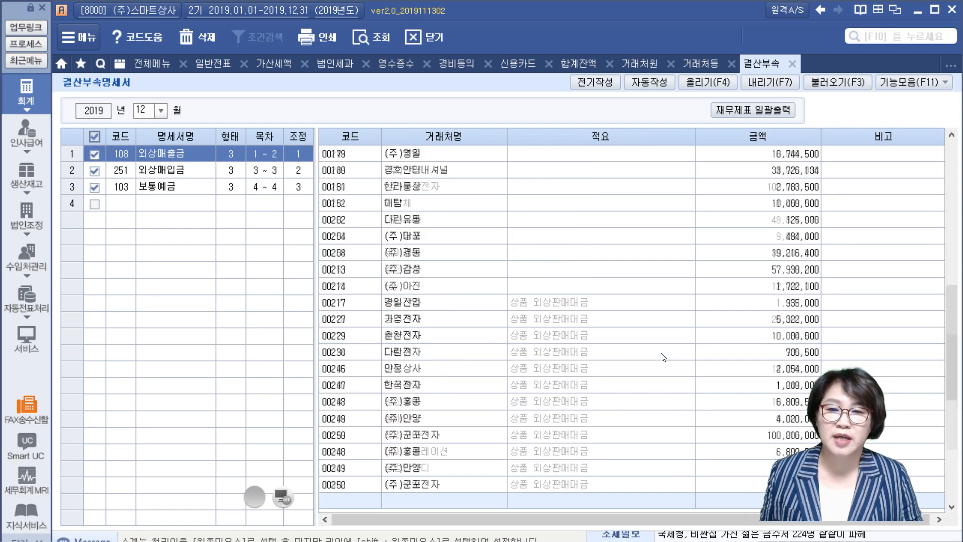
click(662, 357)
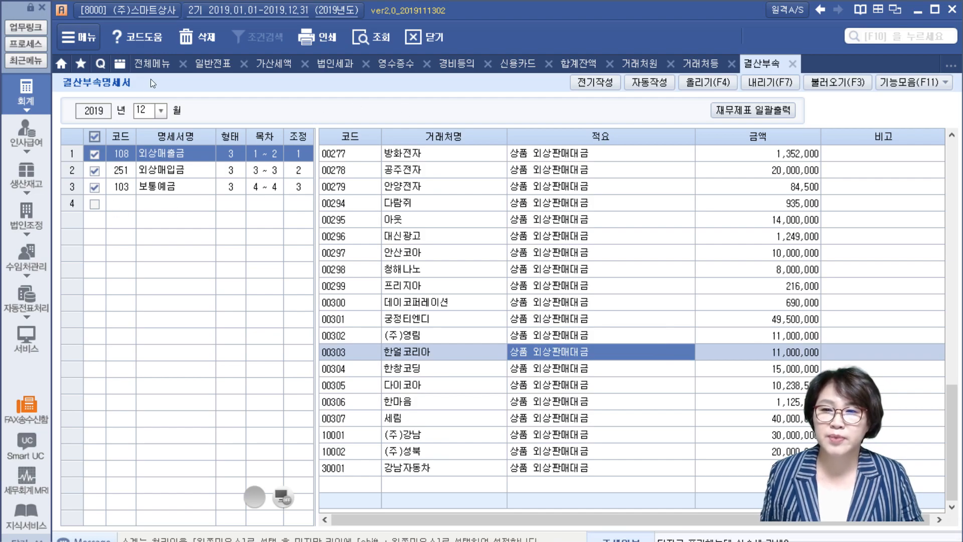